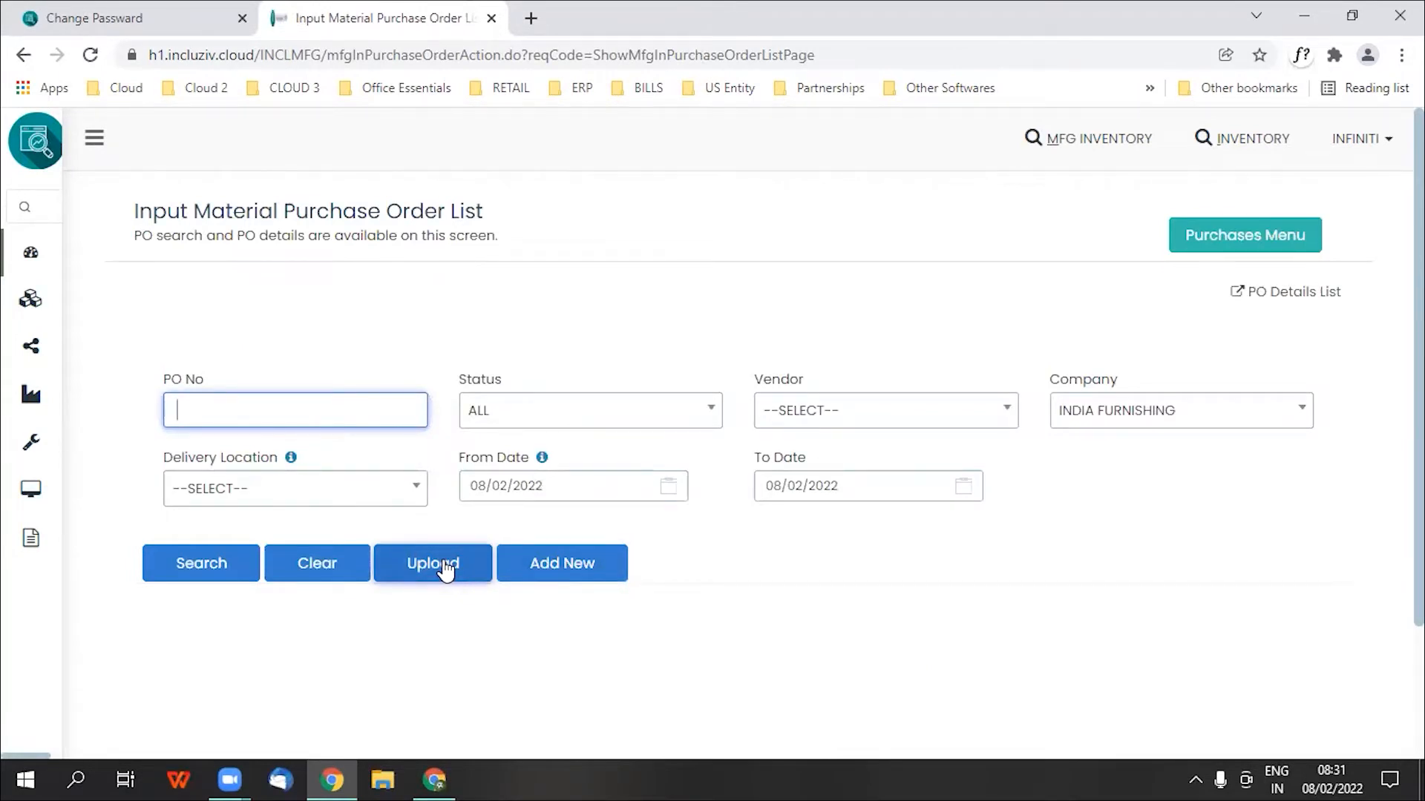
Start a new input material purchase order and choose DODIA SYNTHETICS as its vendor
click(581, 576)
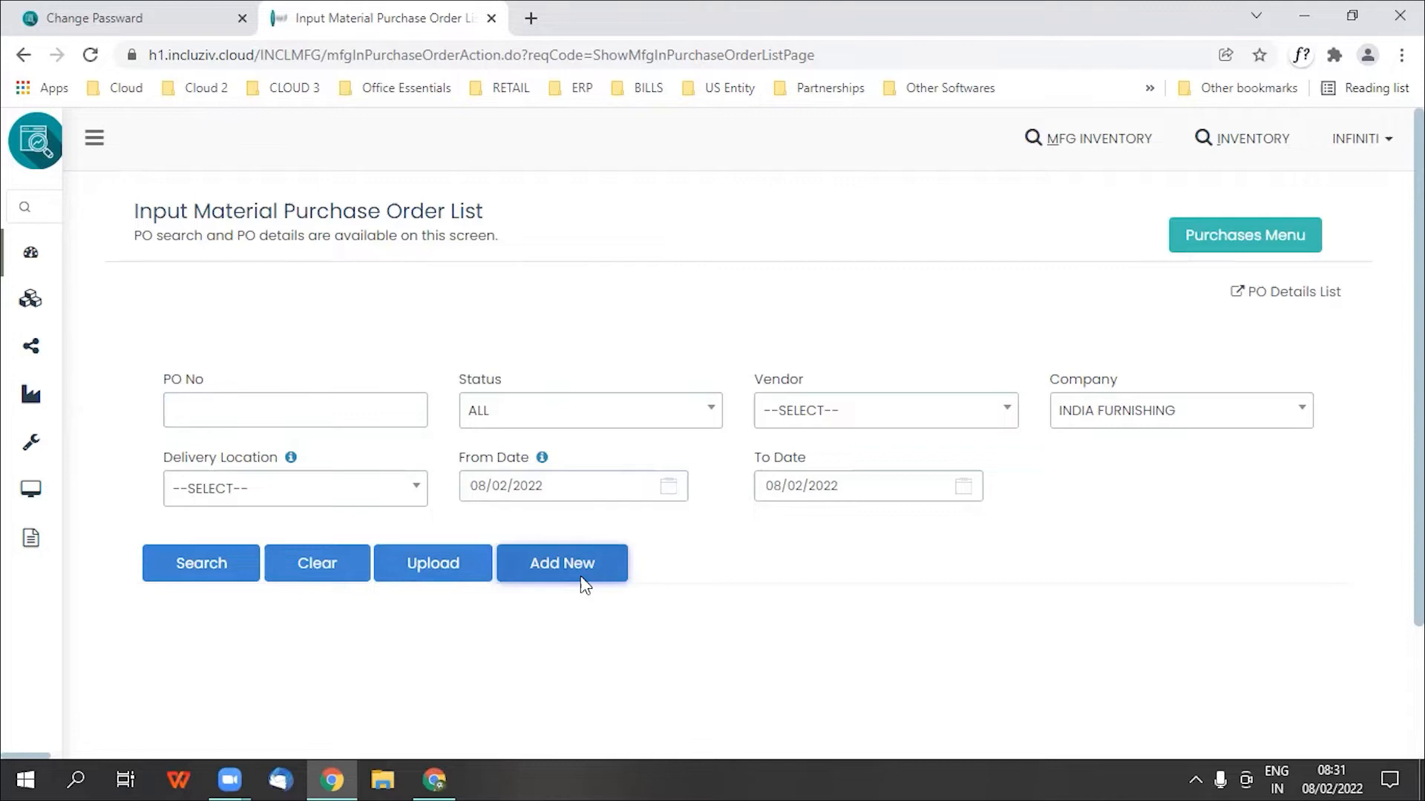
click(389, 423)
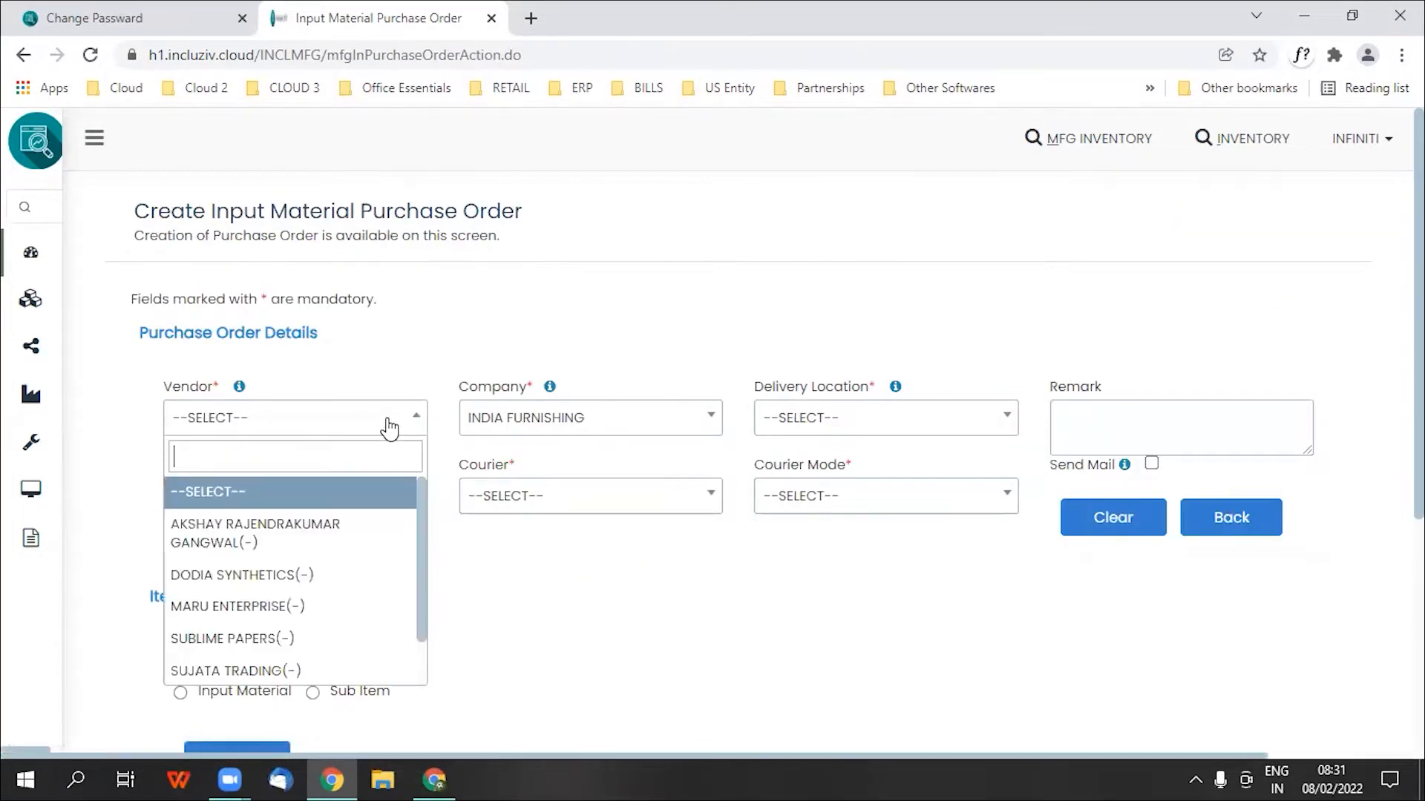
text(dod)
key(Return)
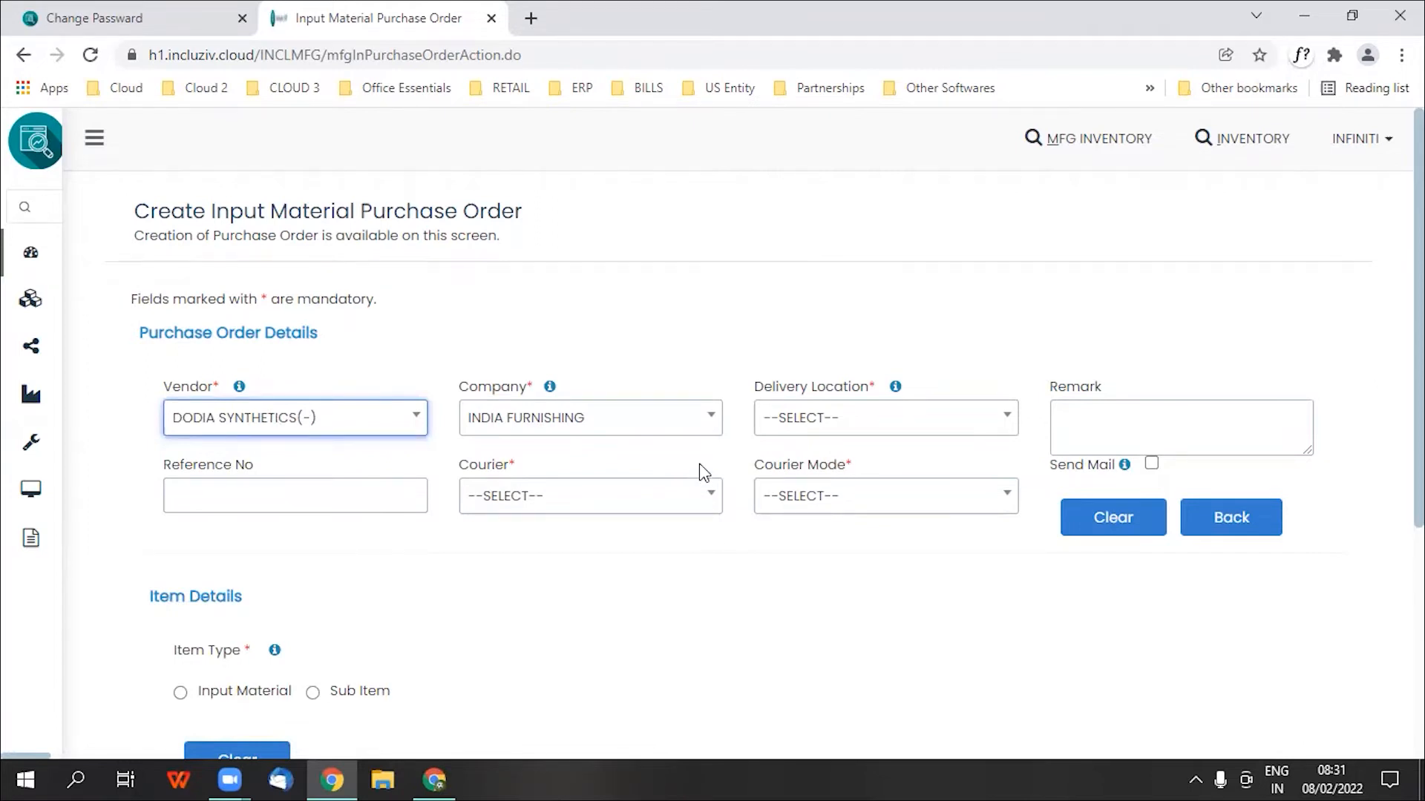
Set the delivery location to DYEING HOUSE BOMAY, with courier AS PER SUPPLIER and courier mode SURFACE
click(804, 425)
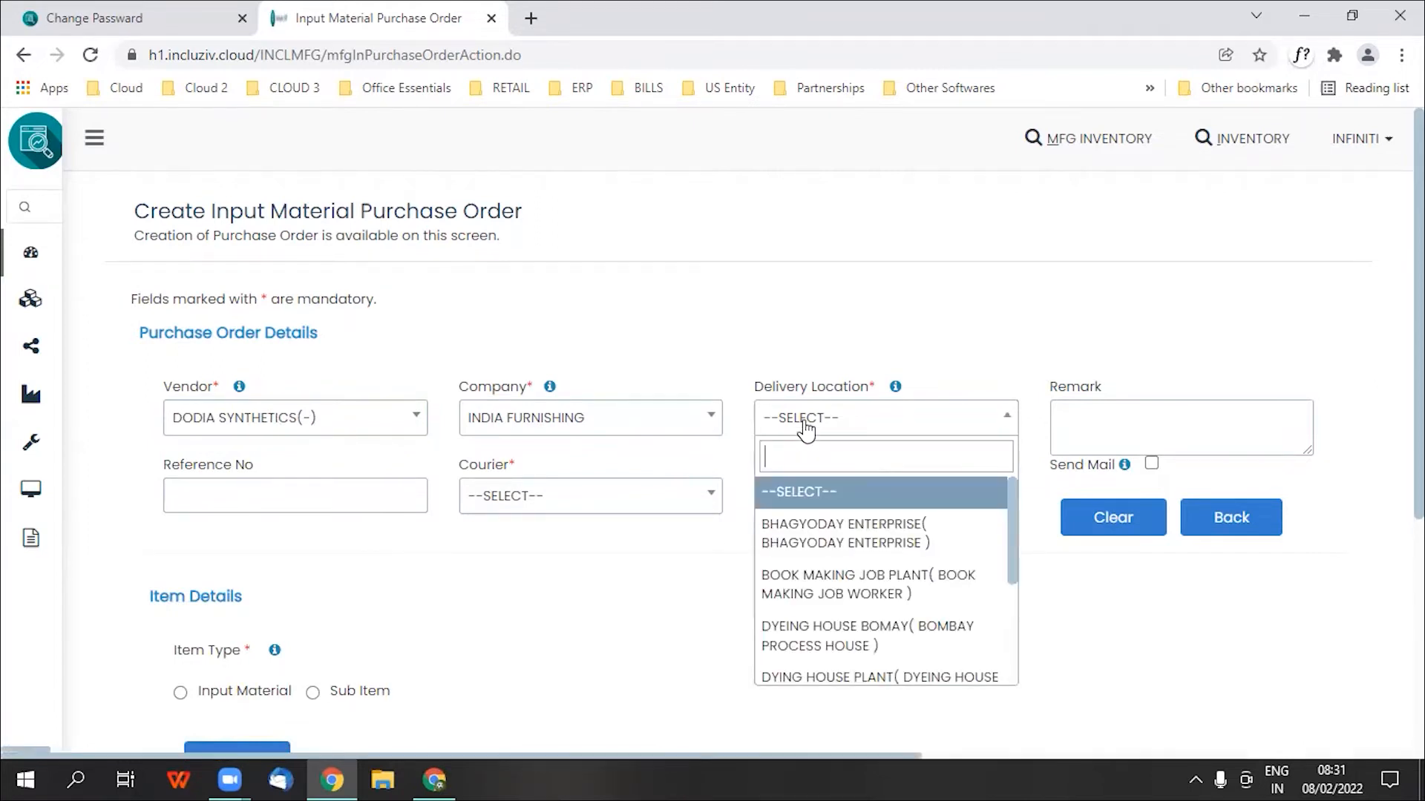
click(876, 640)
click(536, 497)
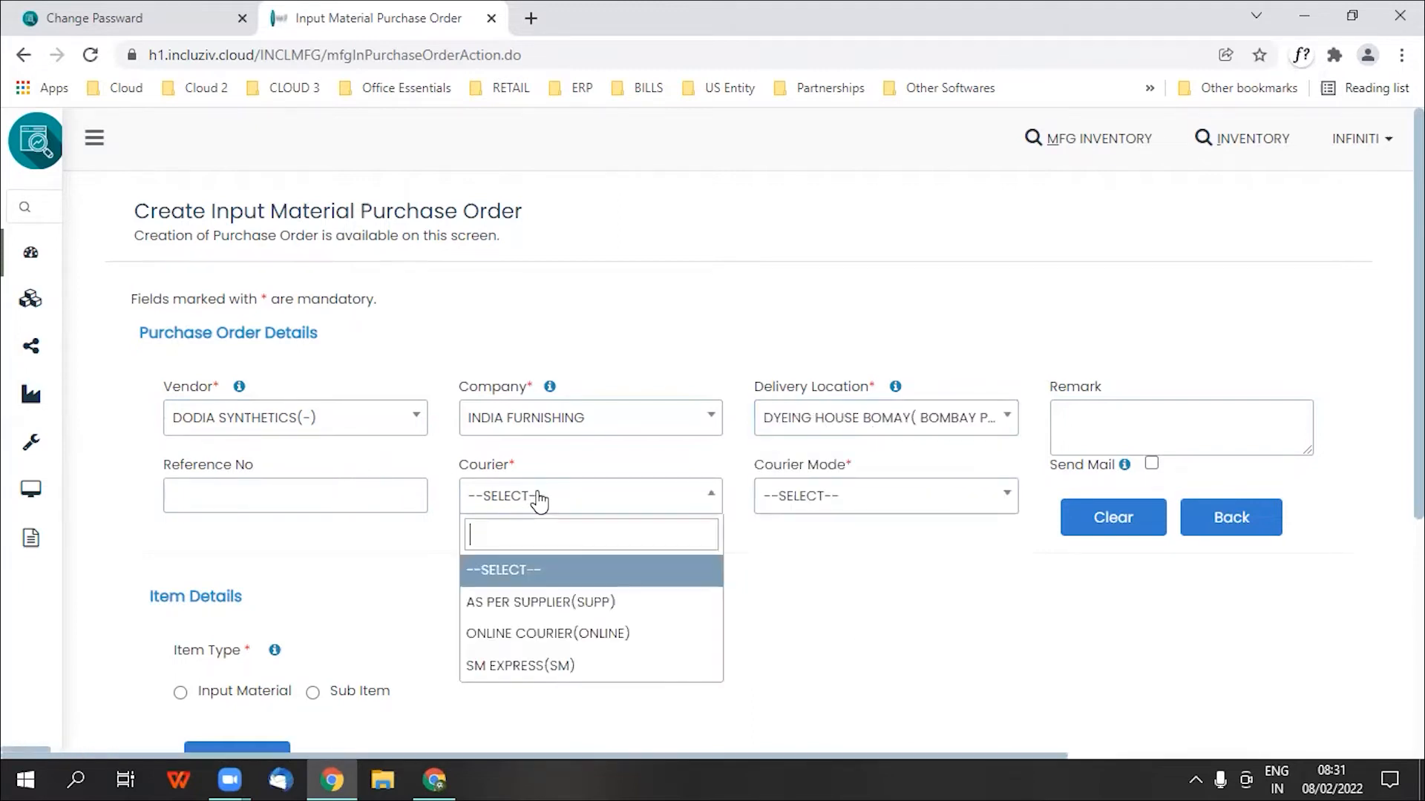
click(821, 505)
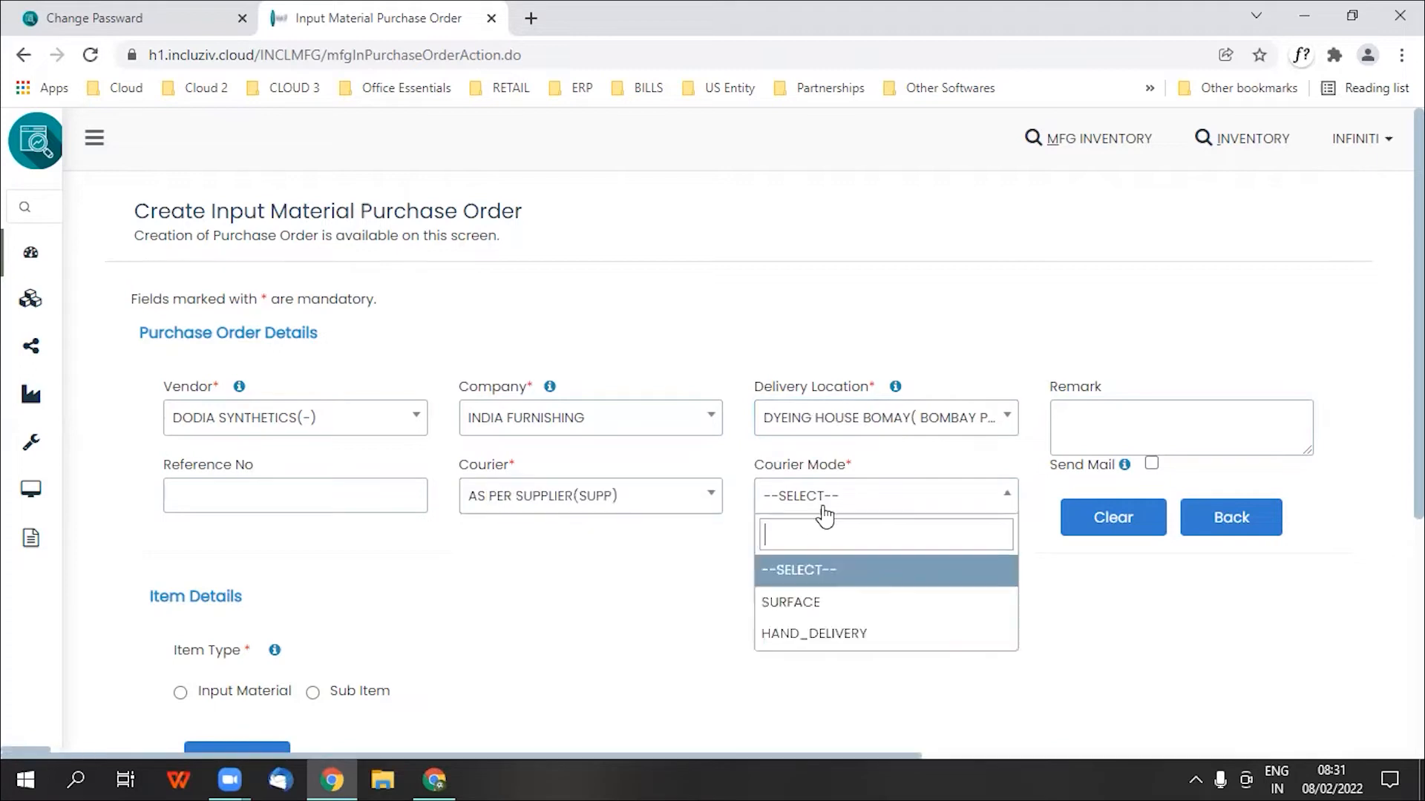
click(838, 613)
Add the input material AROMA GREY to the purchase order with a quantity of 500
scroll(483, 594, down, 3)
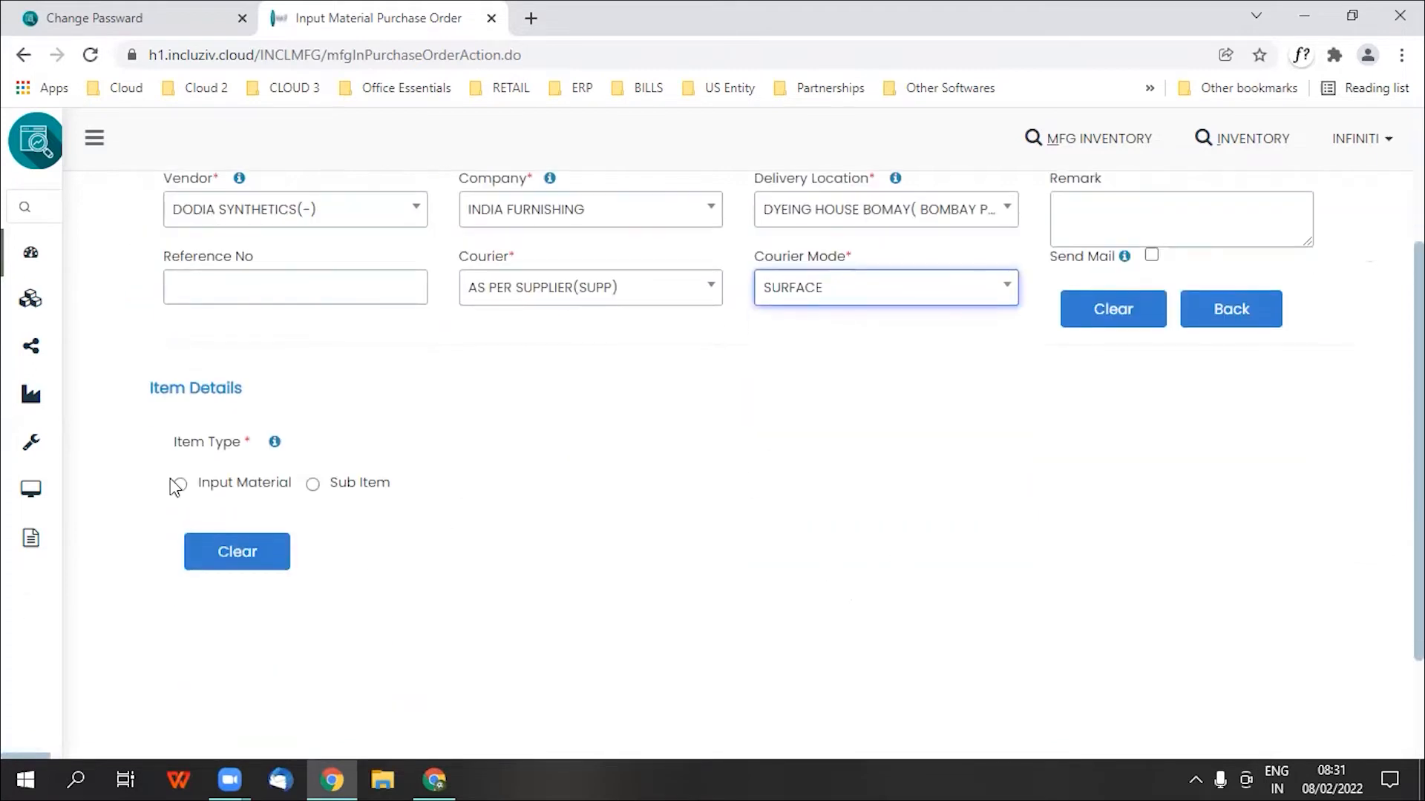
click(181, 484)
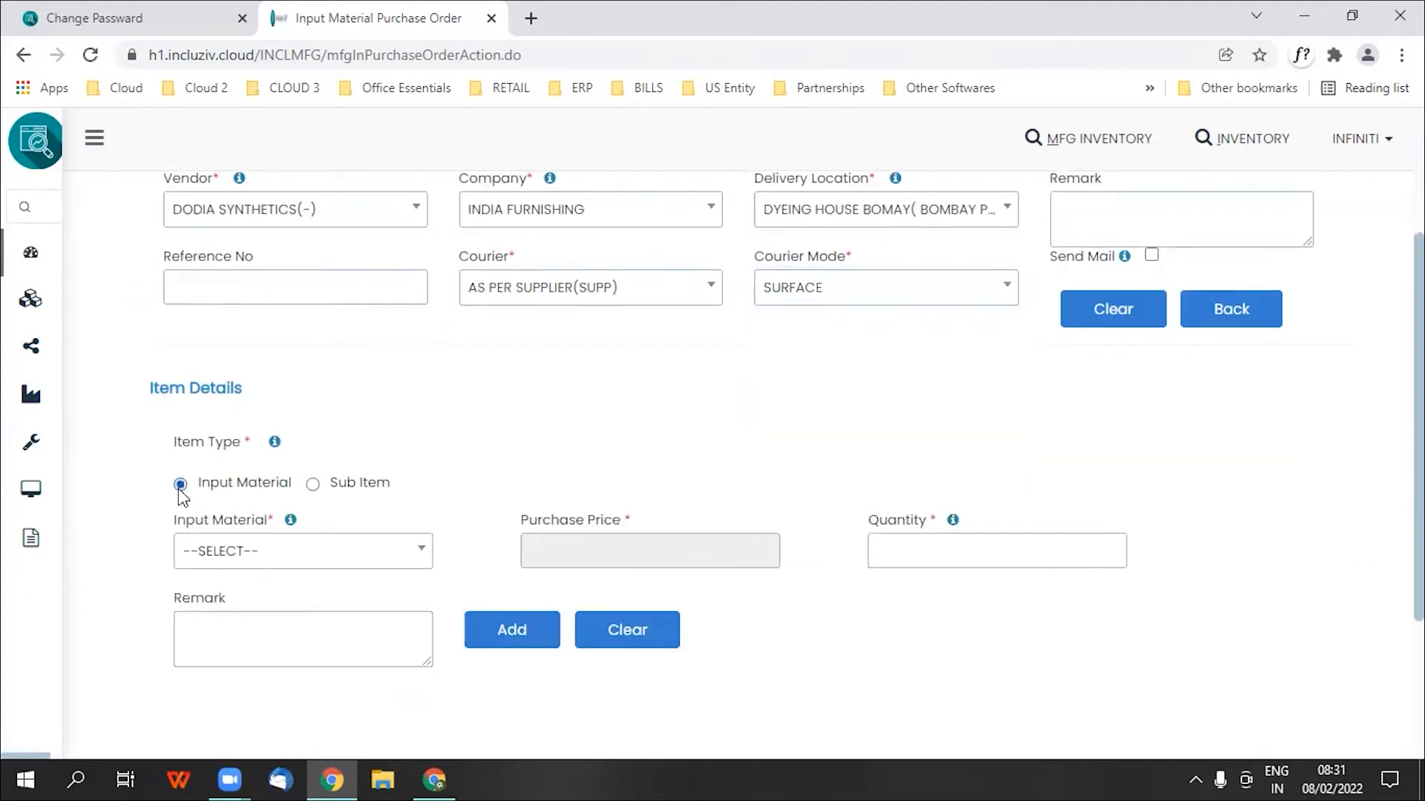
click(274, 555)
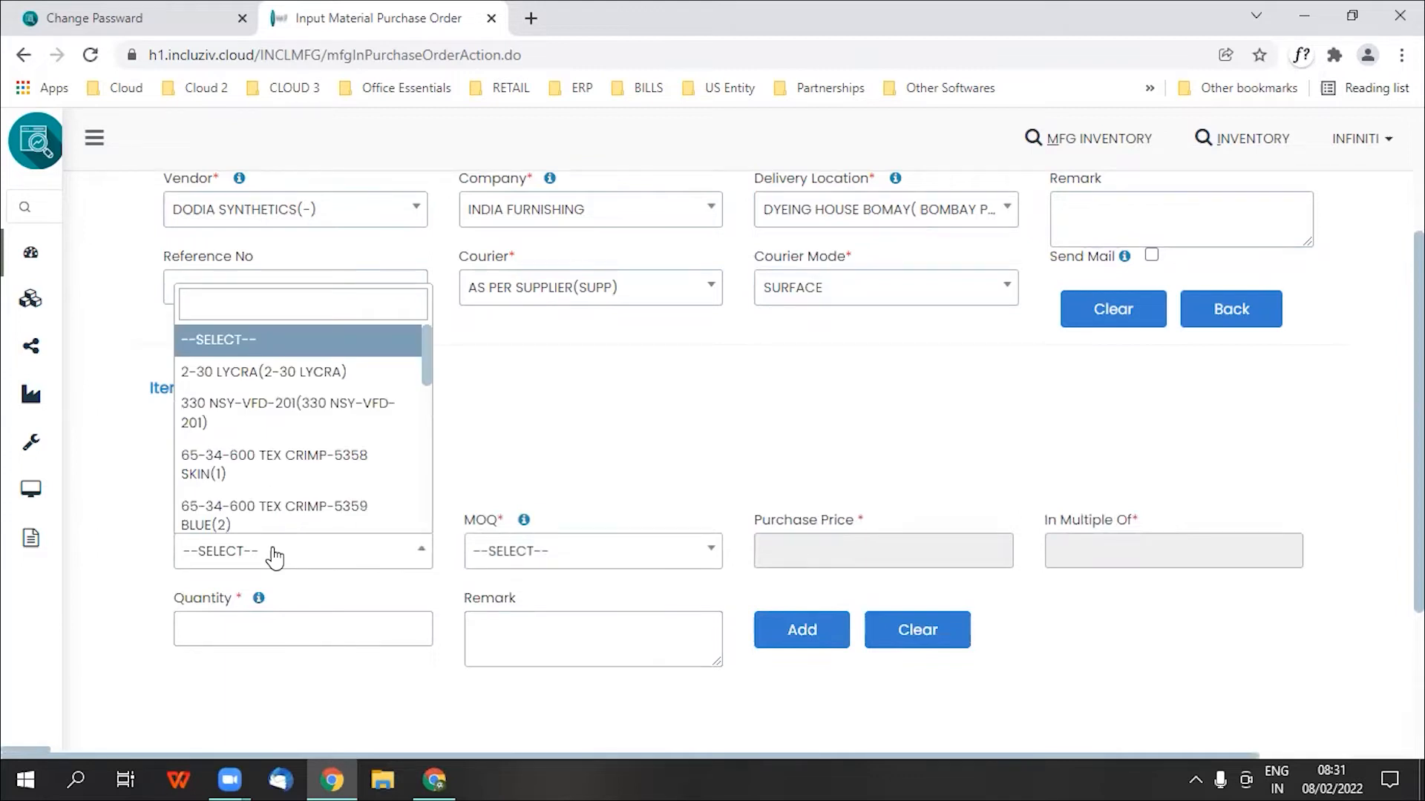
text(gre)
key(Return)
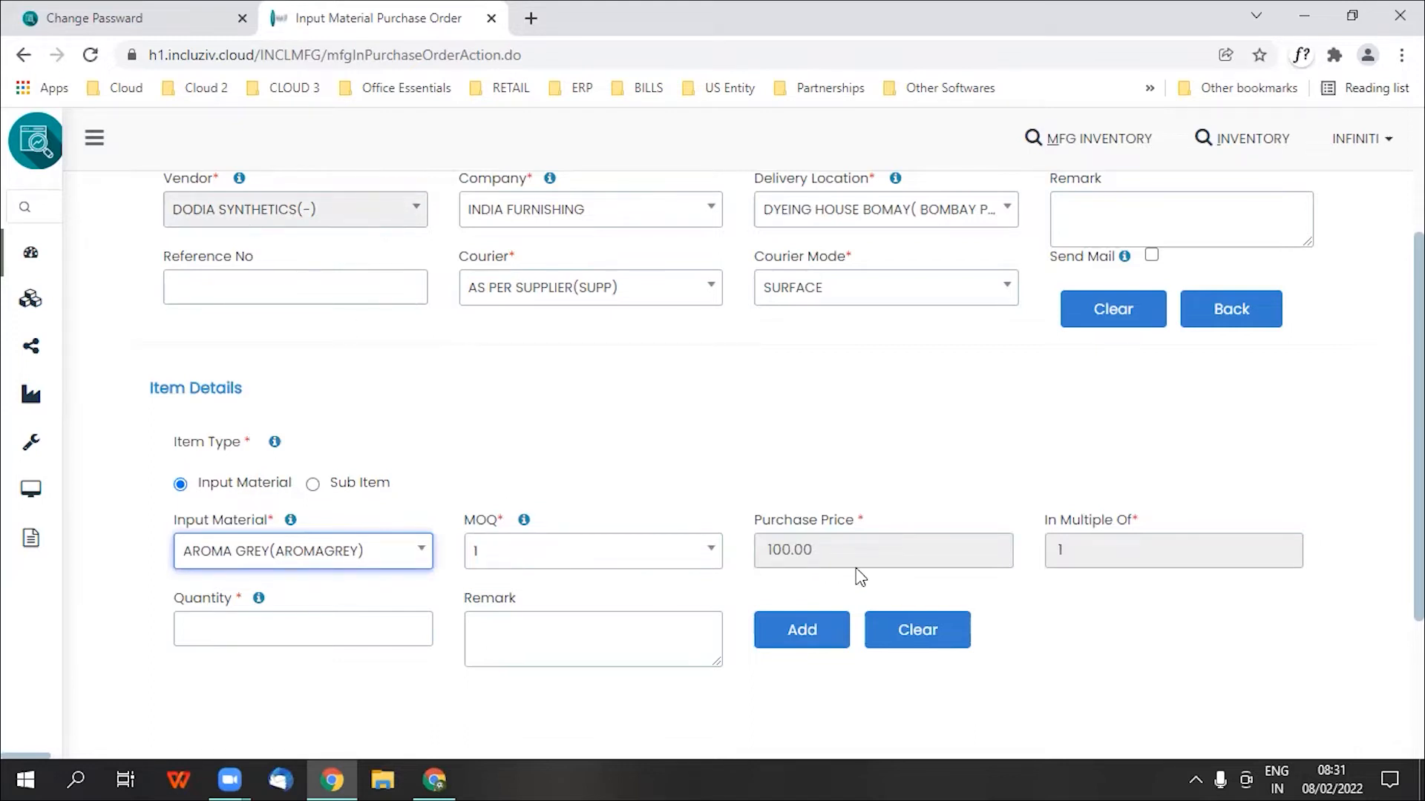
click(322, 637)
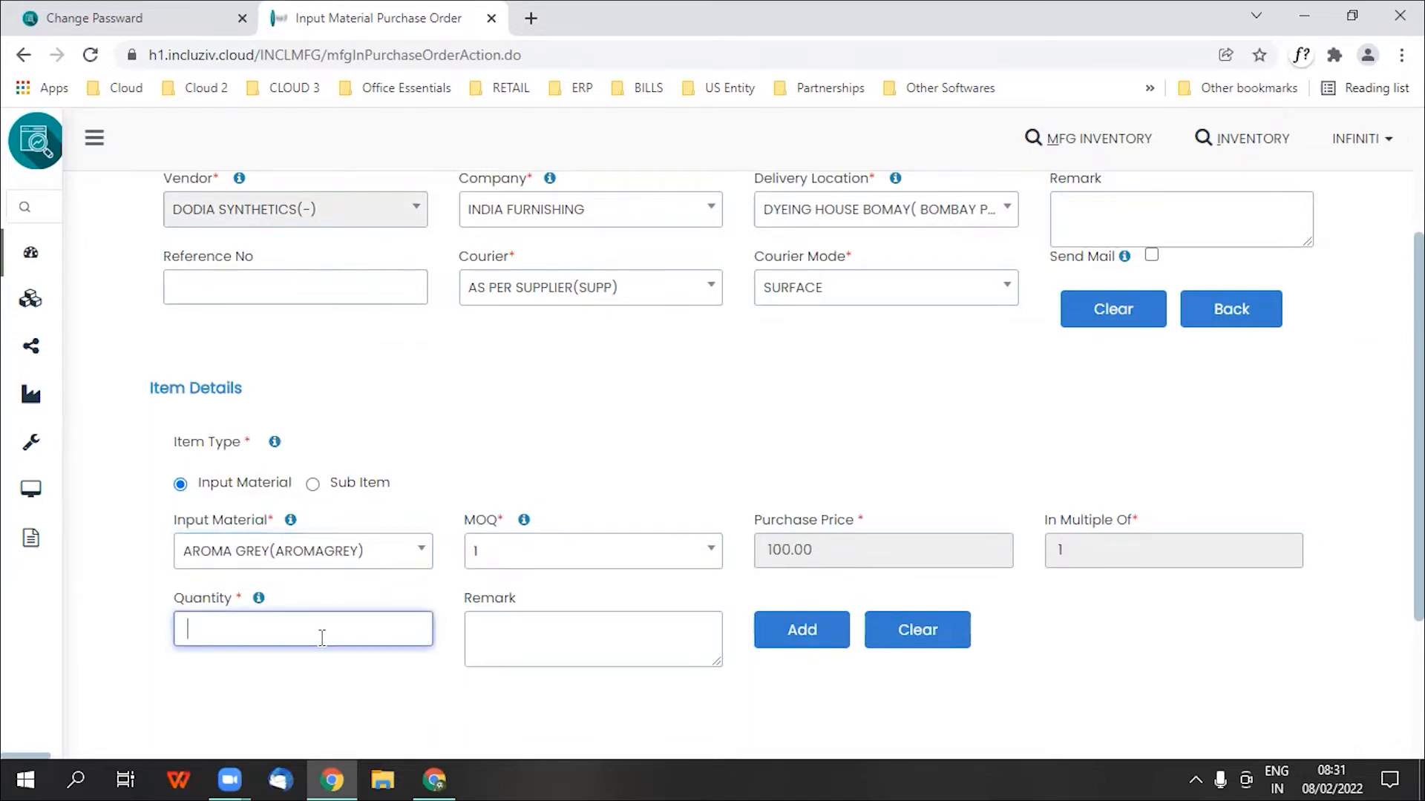
text(500)
click(799, 629)
Add the input material BOTANIKA GREY to the purchase order with a quantity of 500
scroll(311, 552, down, 4)
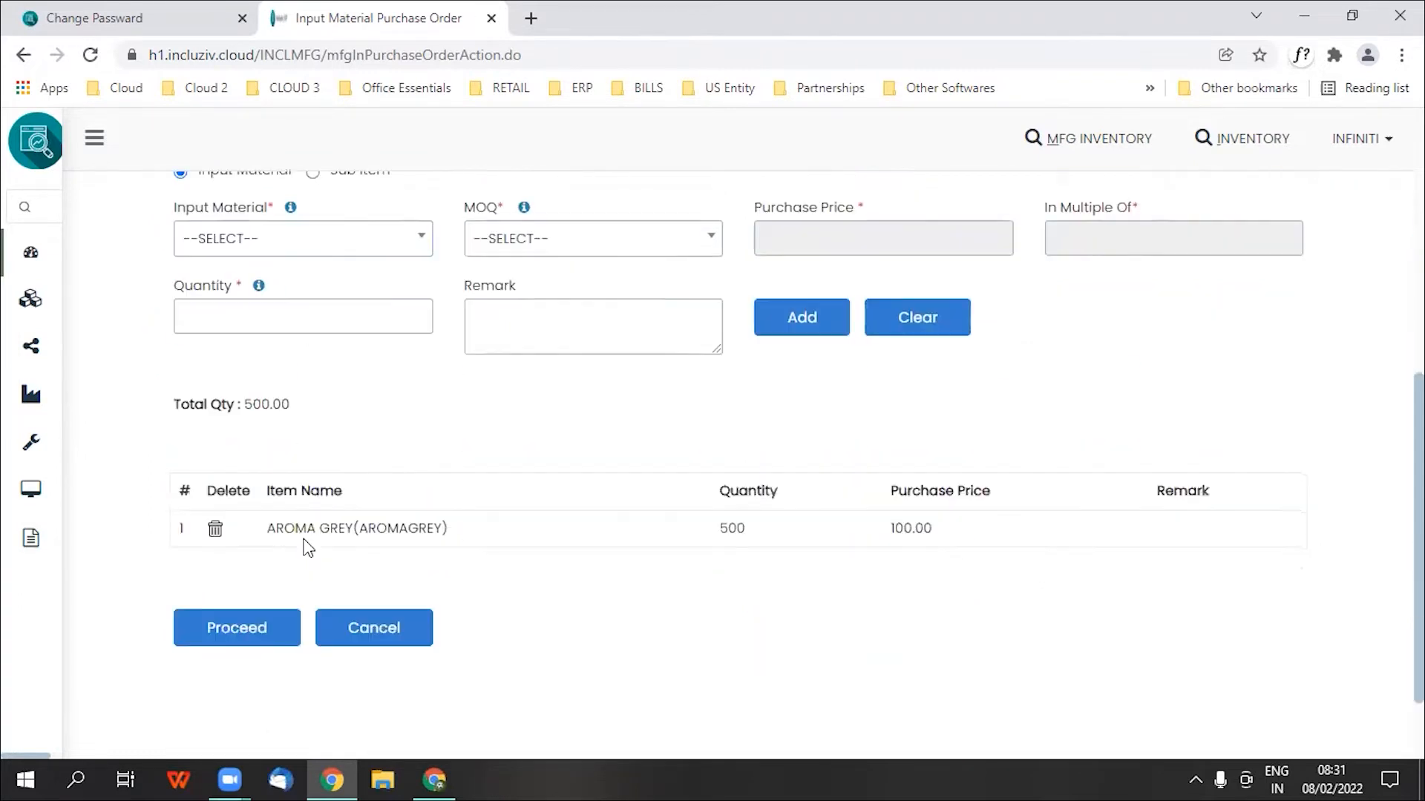
click(276, 249)
text(grey)
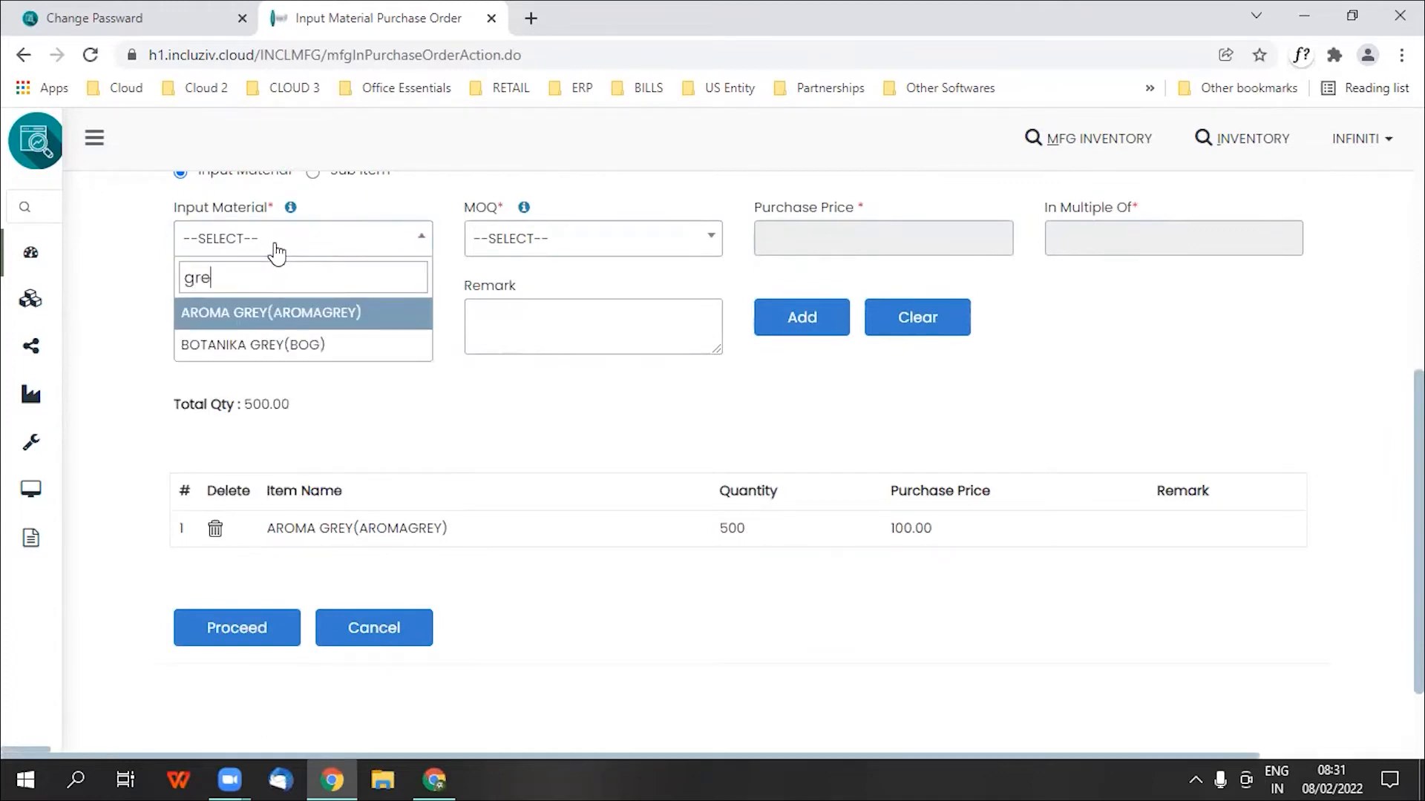
click(305, 346)
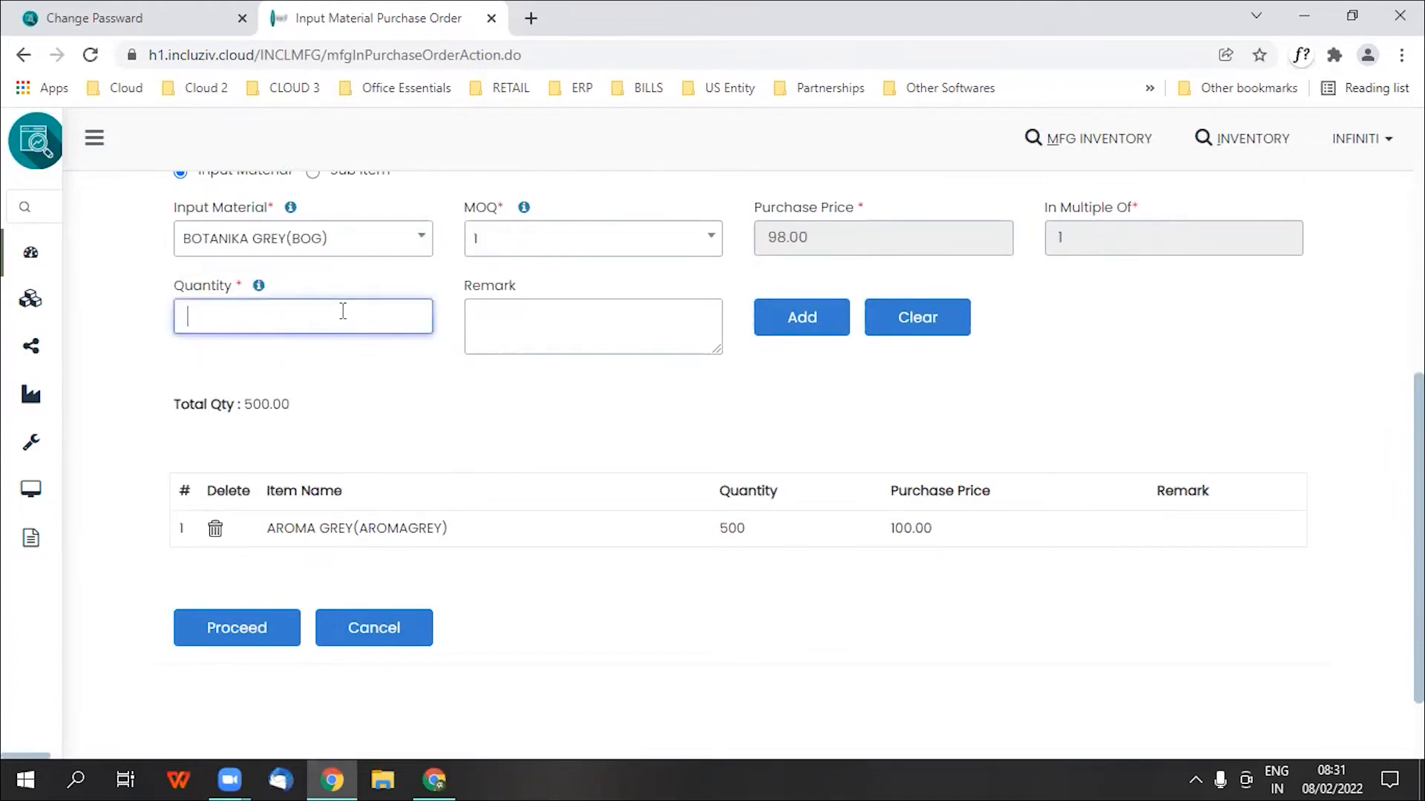
text(500)
click(785, 321)
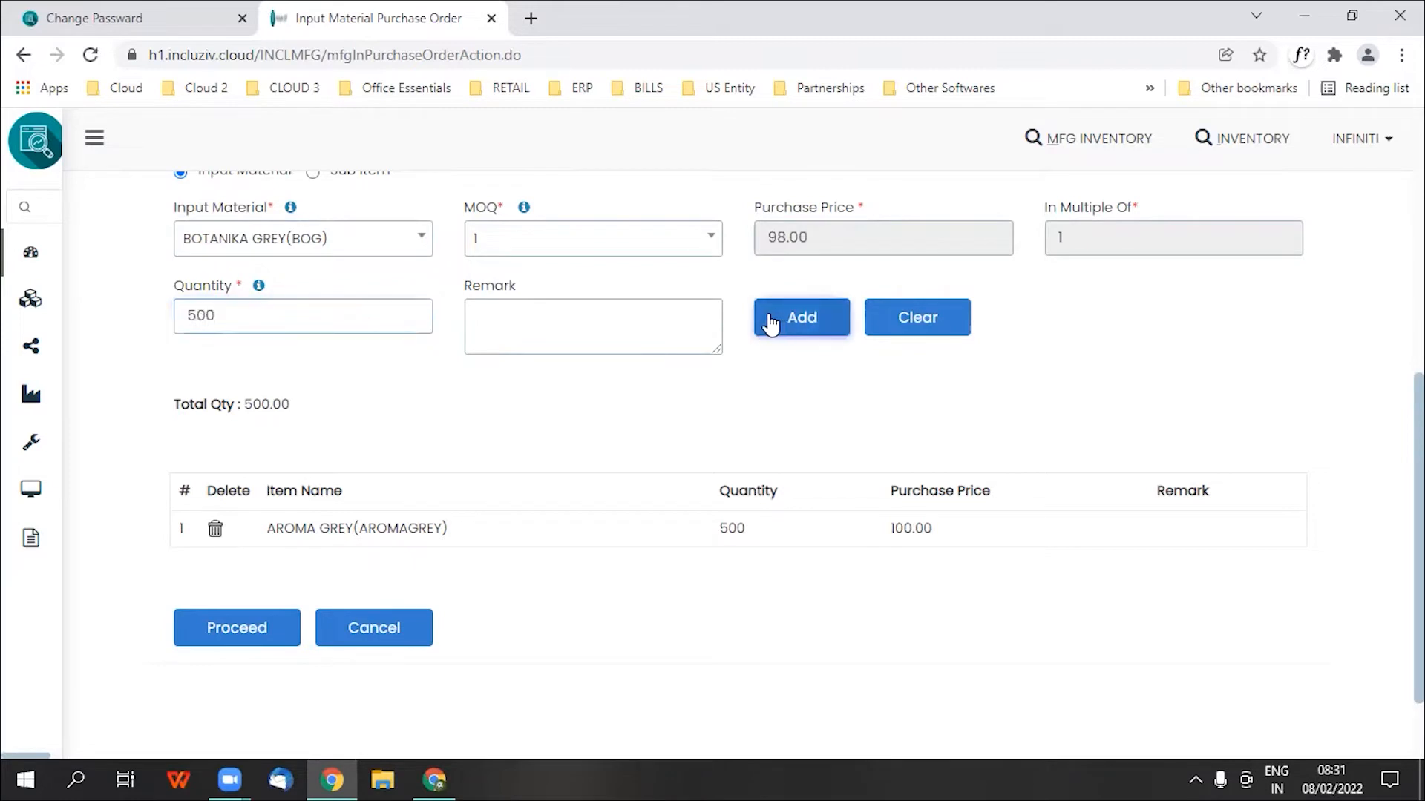
Proceed with the purchase order entries and create the order with Send Mail enabled
click(226, 672)
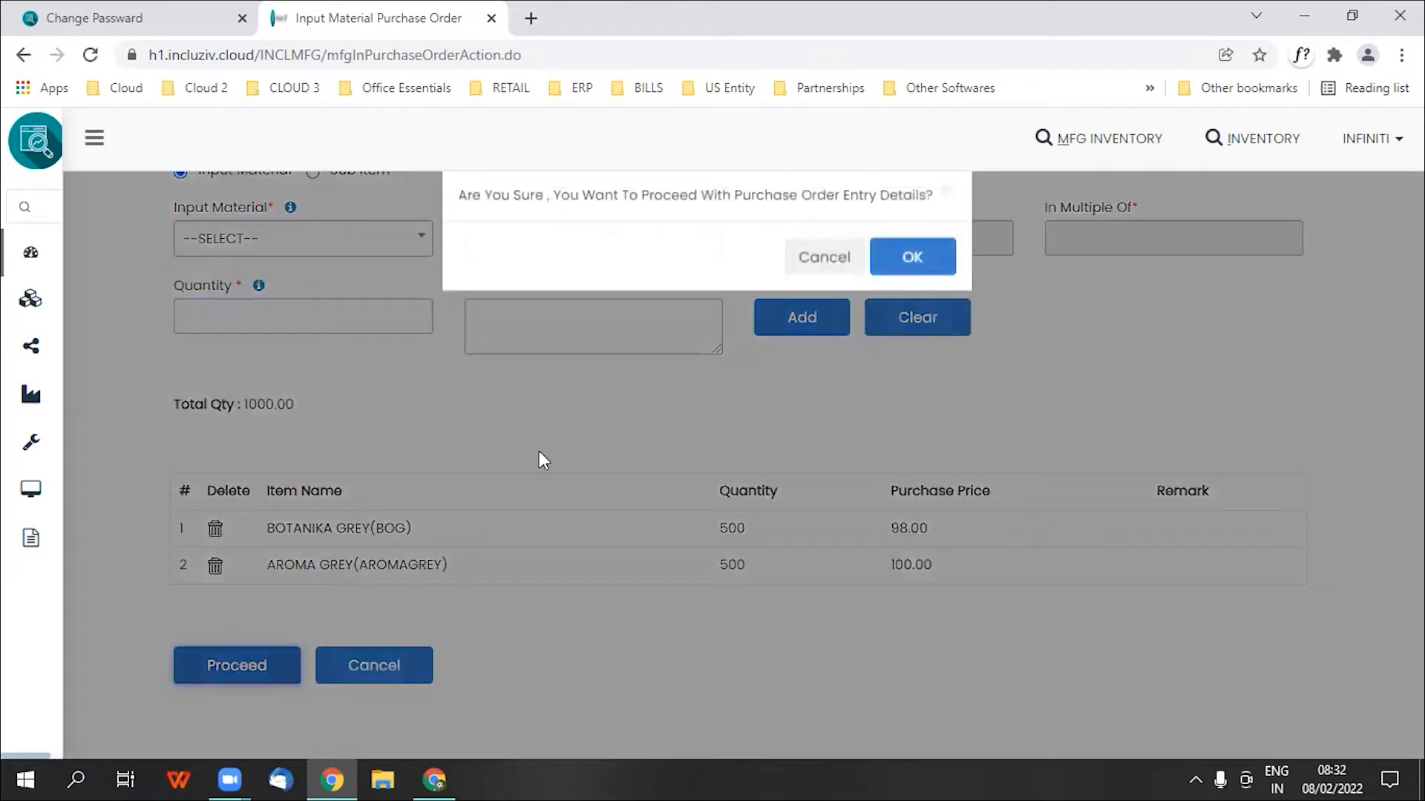
click(913, 259)
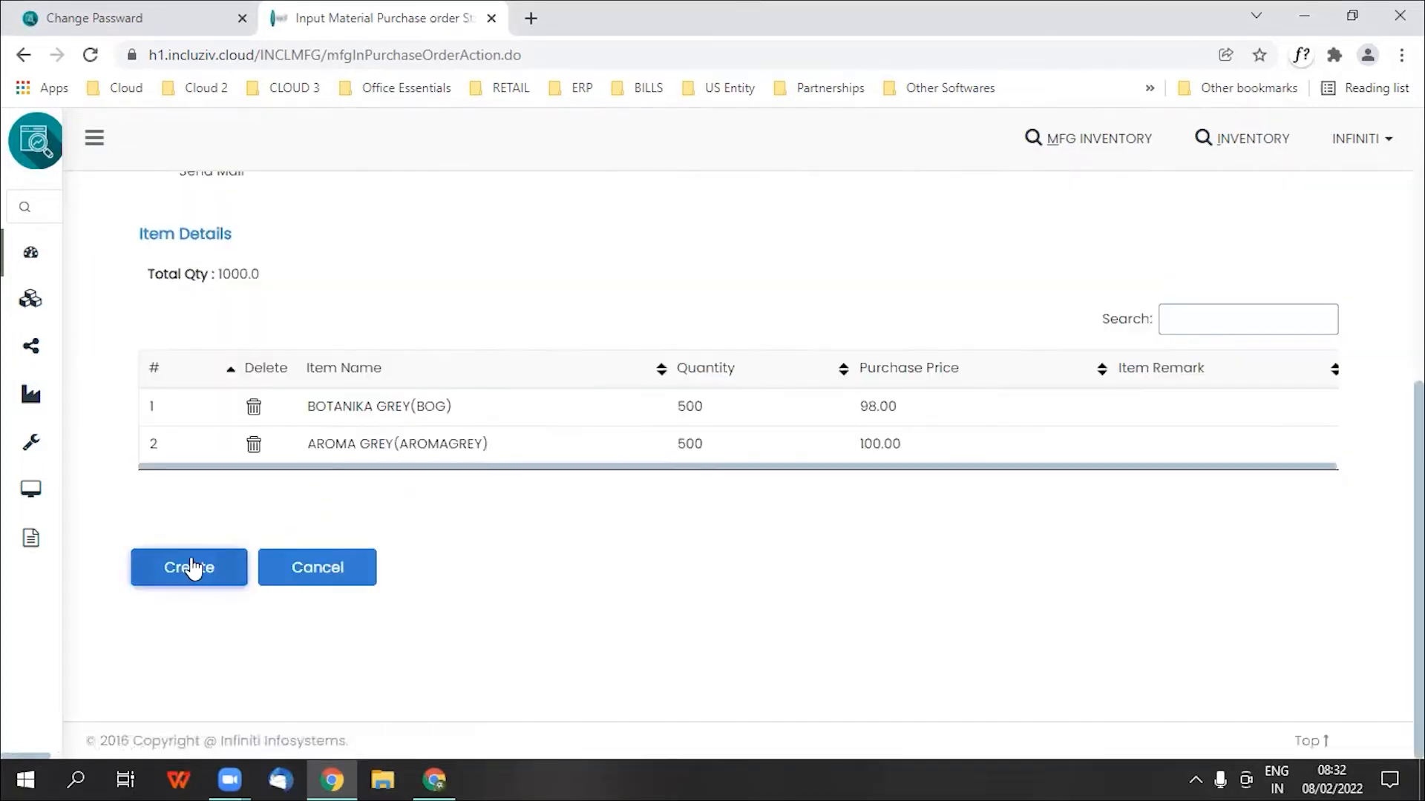
scroll(371, 331, up, 4)
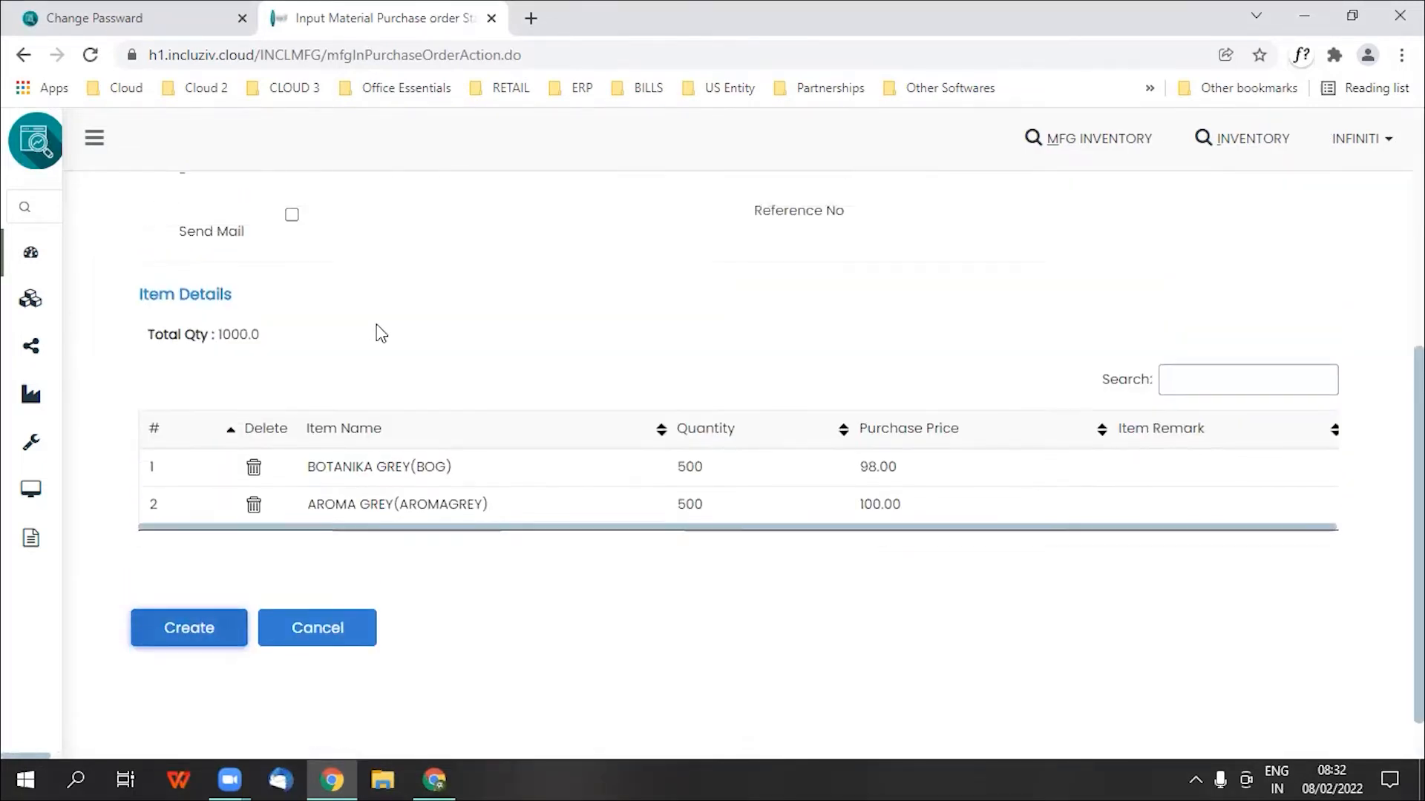
click(292, 468)
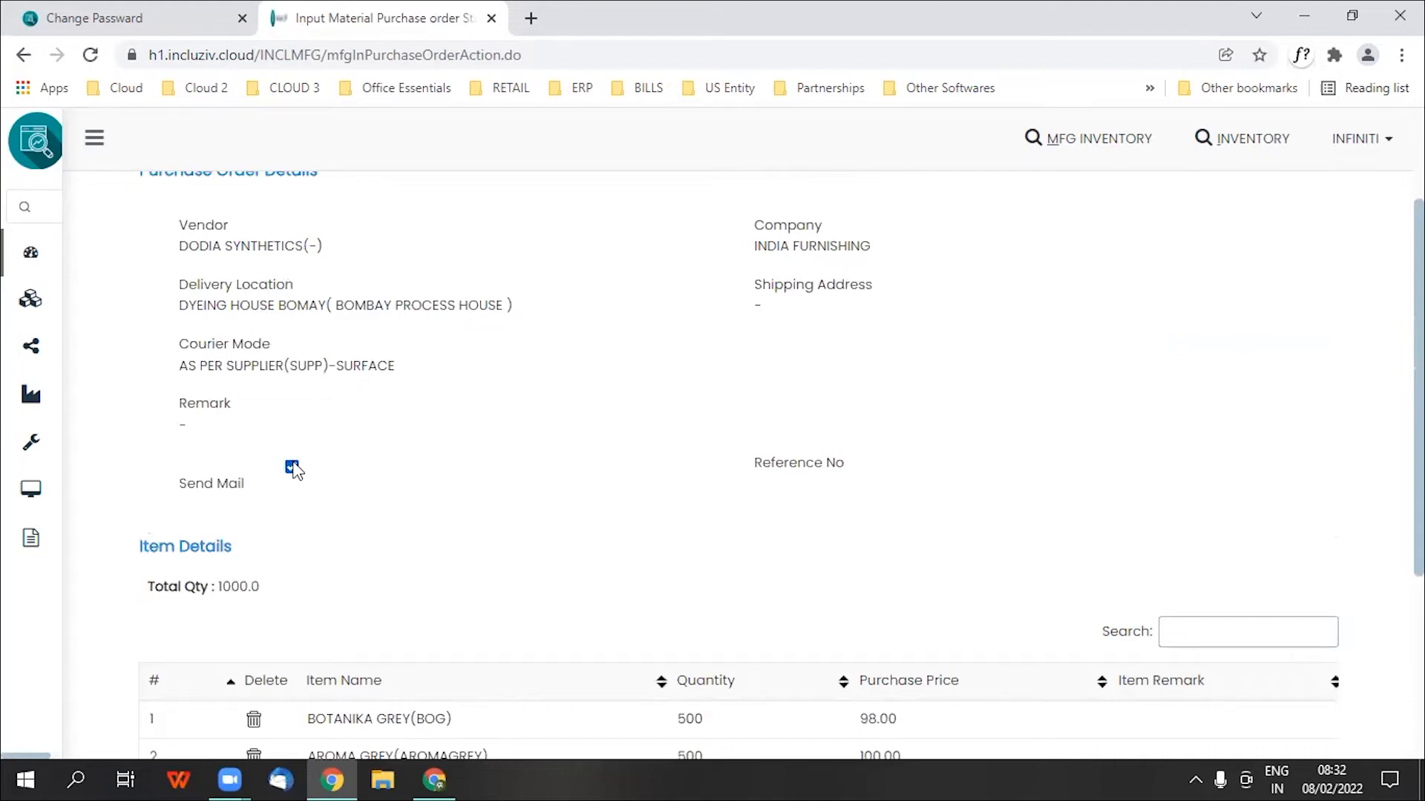
scroll(286, 520, down, 4)
click(212, 574)
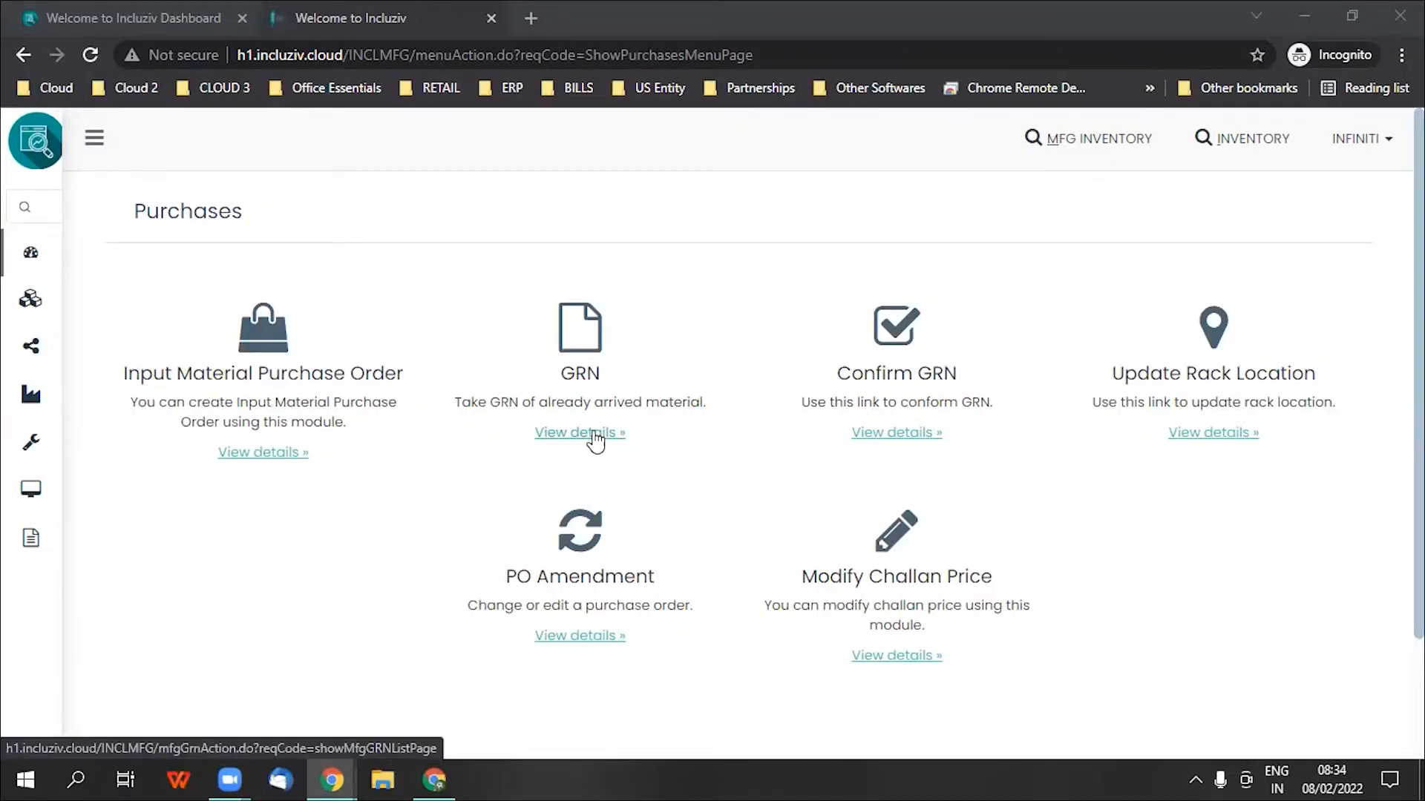
Start a new GRN for the DYEING HOUSE BOMAY plant with DODIA SYNTHETICS as the vendor
click(595, 440)
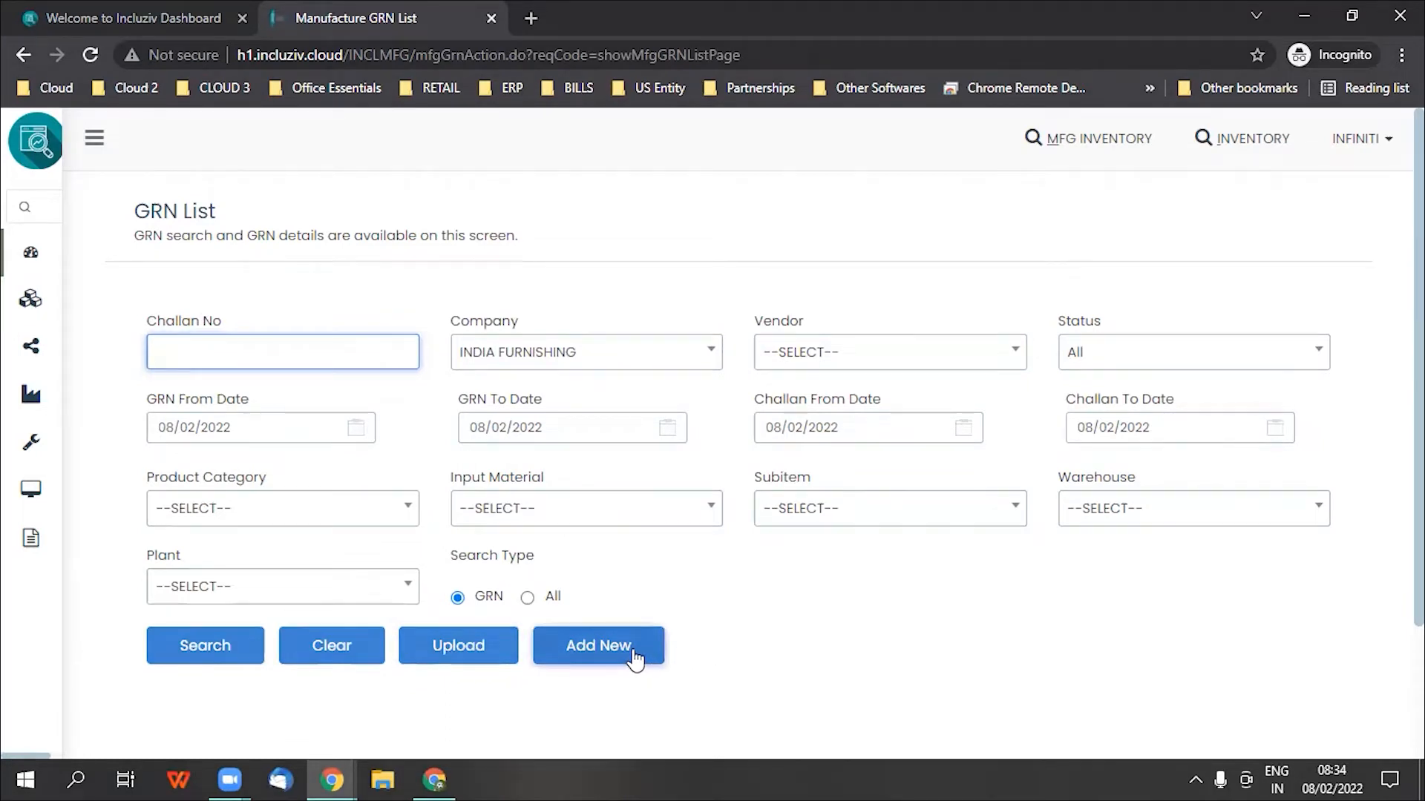
click(634, 659)
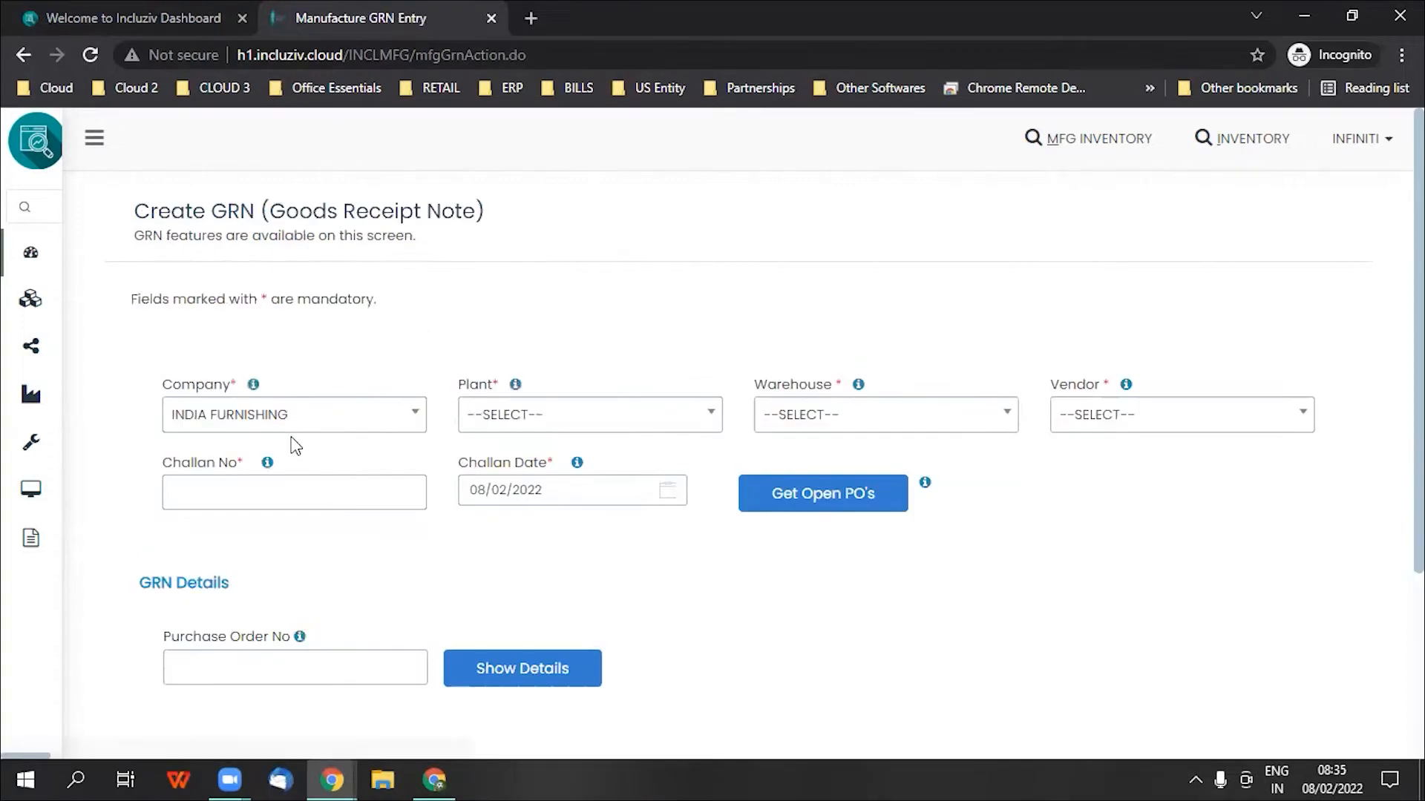
click(533, 428)
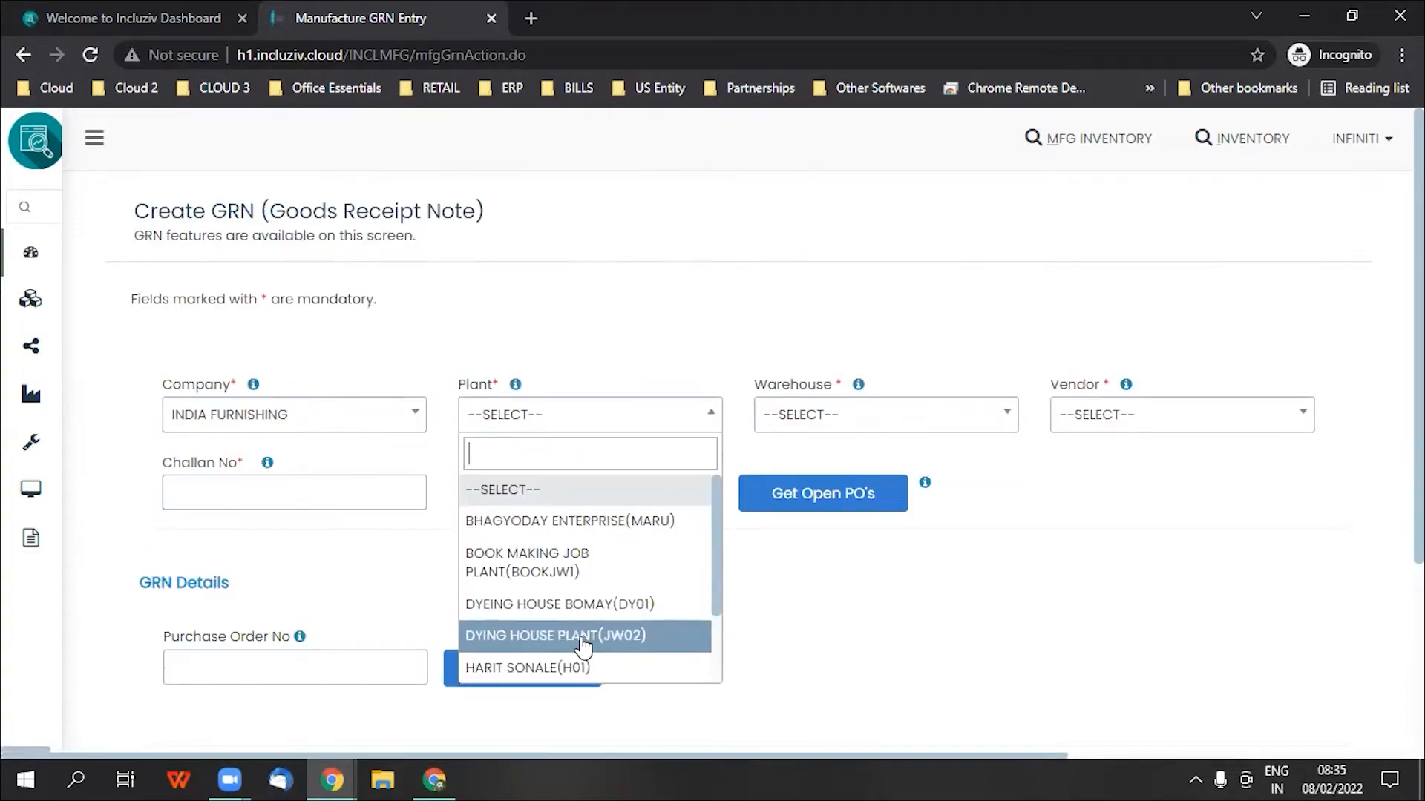
key(Return)
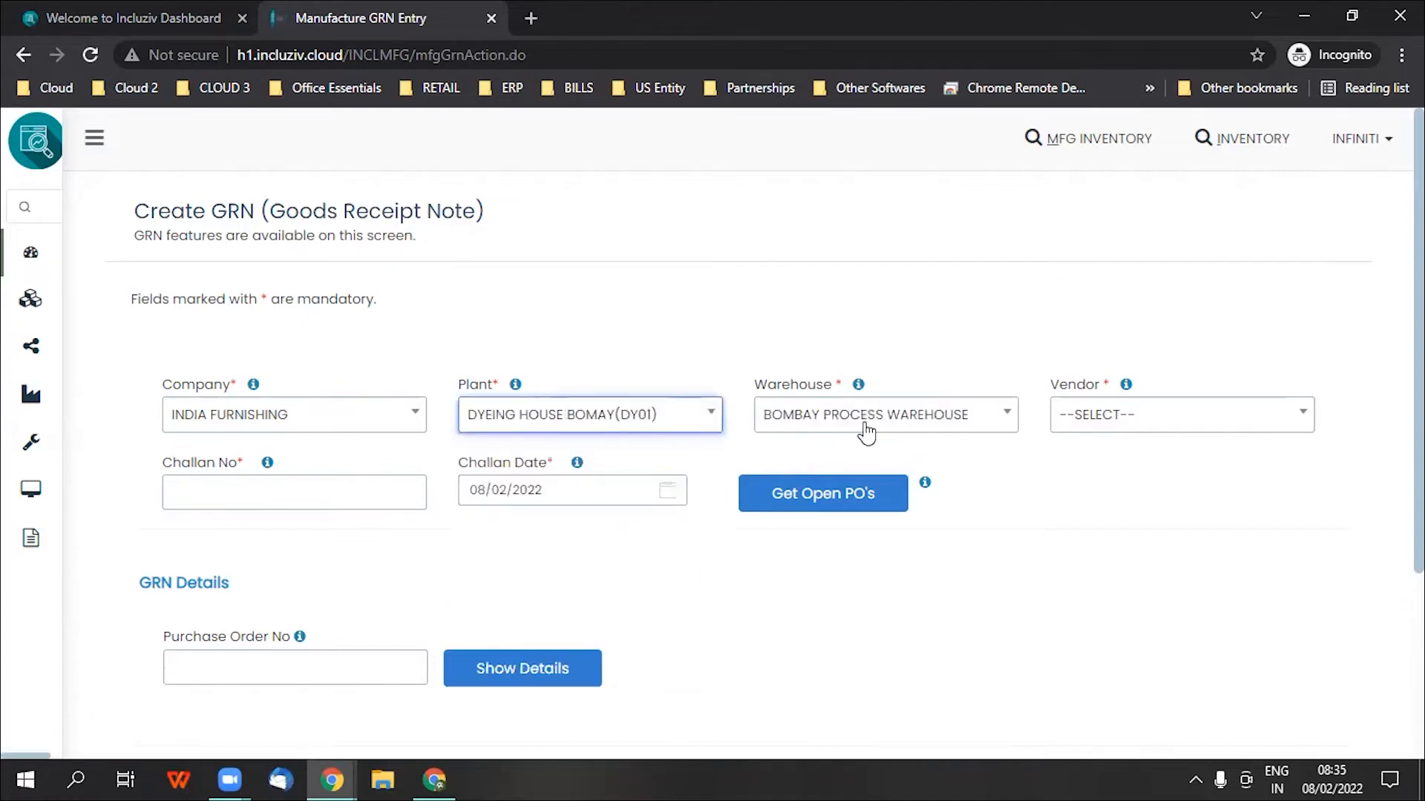
click(1131, 432)
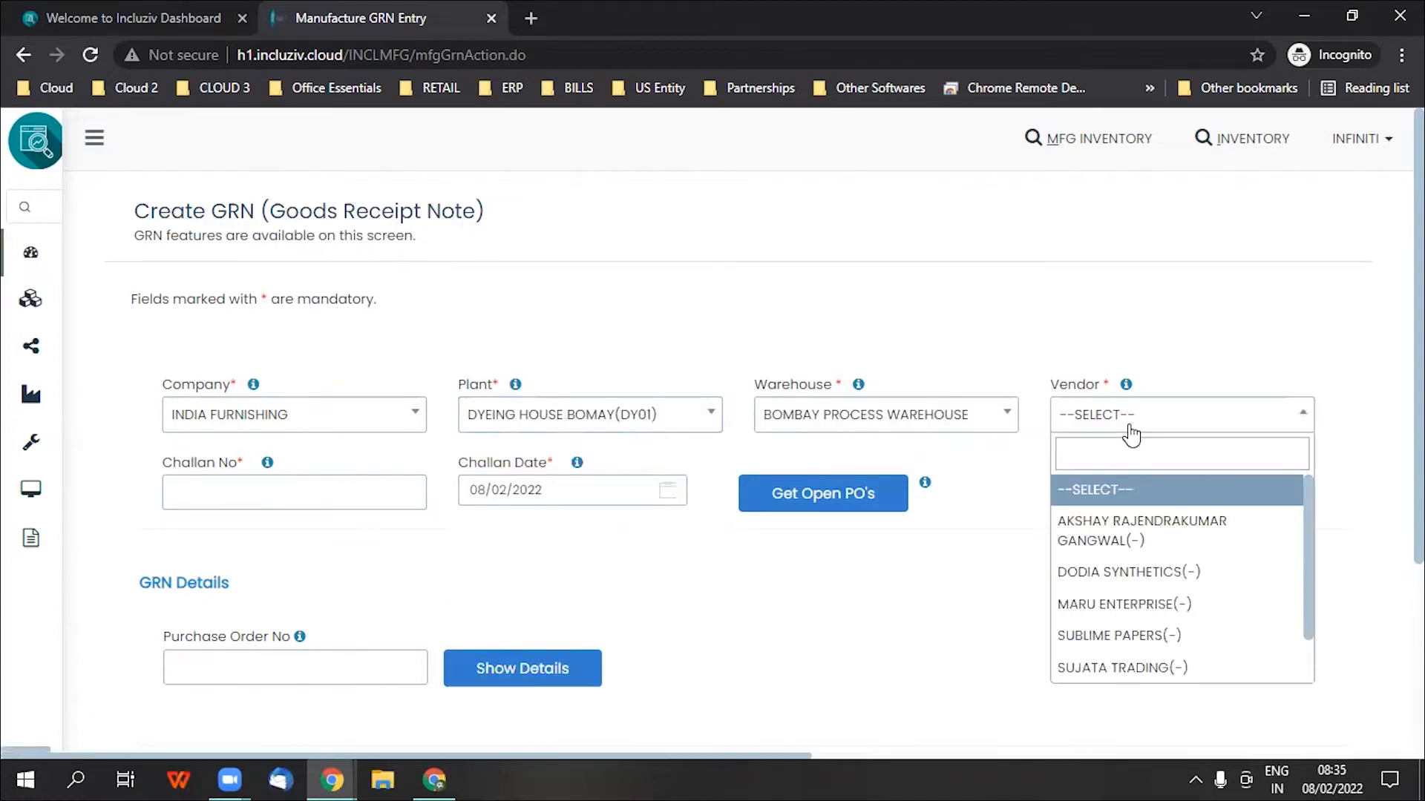
text(DOD)
key(Return)
Set the challan number to C17, enter the purchase order number and show that order's details
click(326, 488)
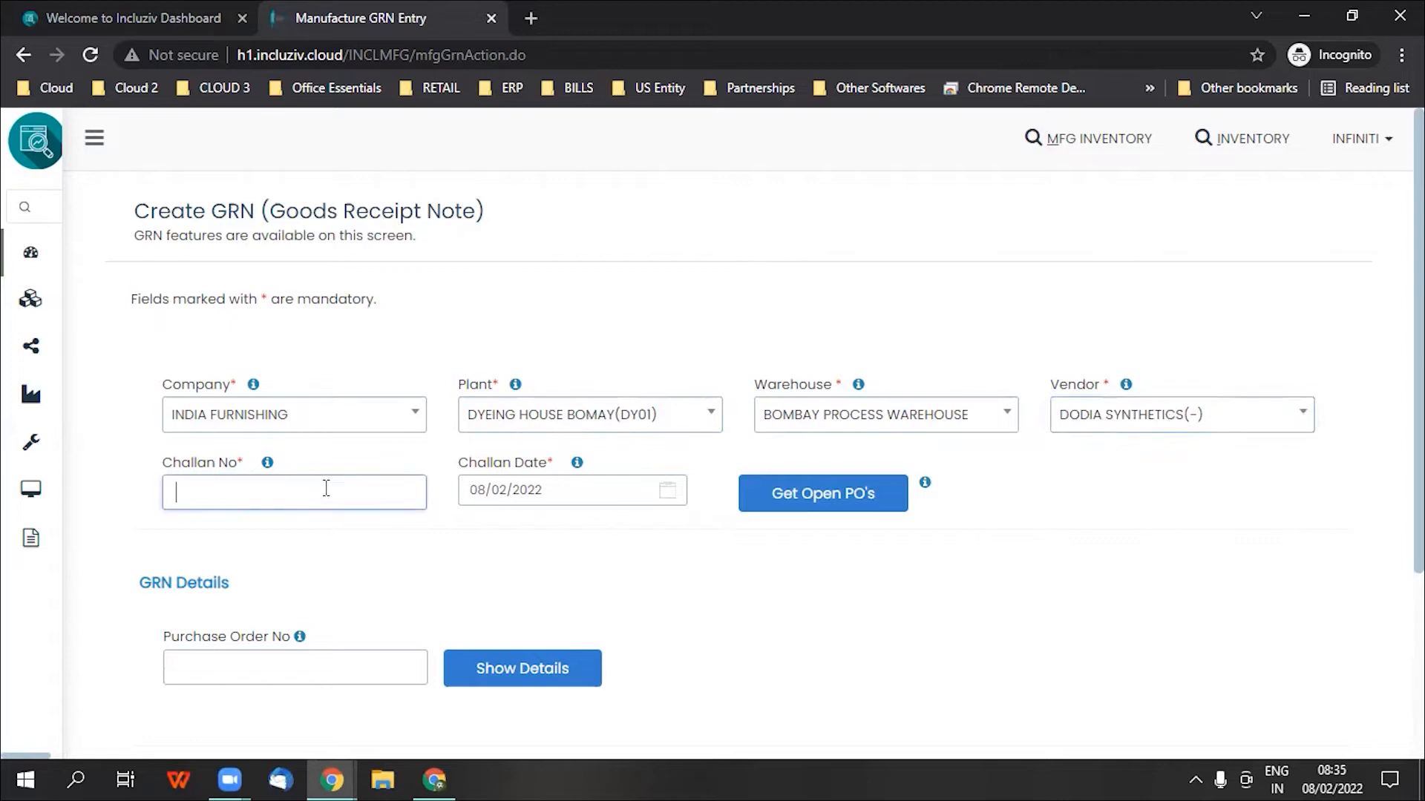
text(C17)
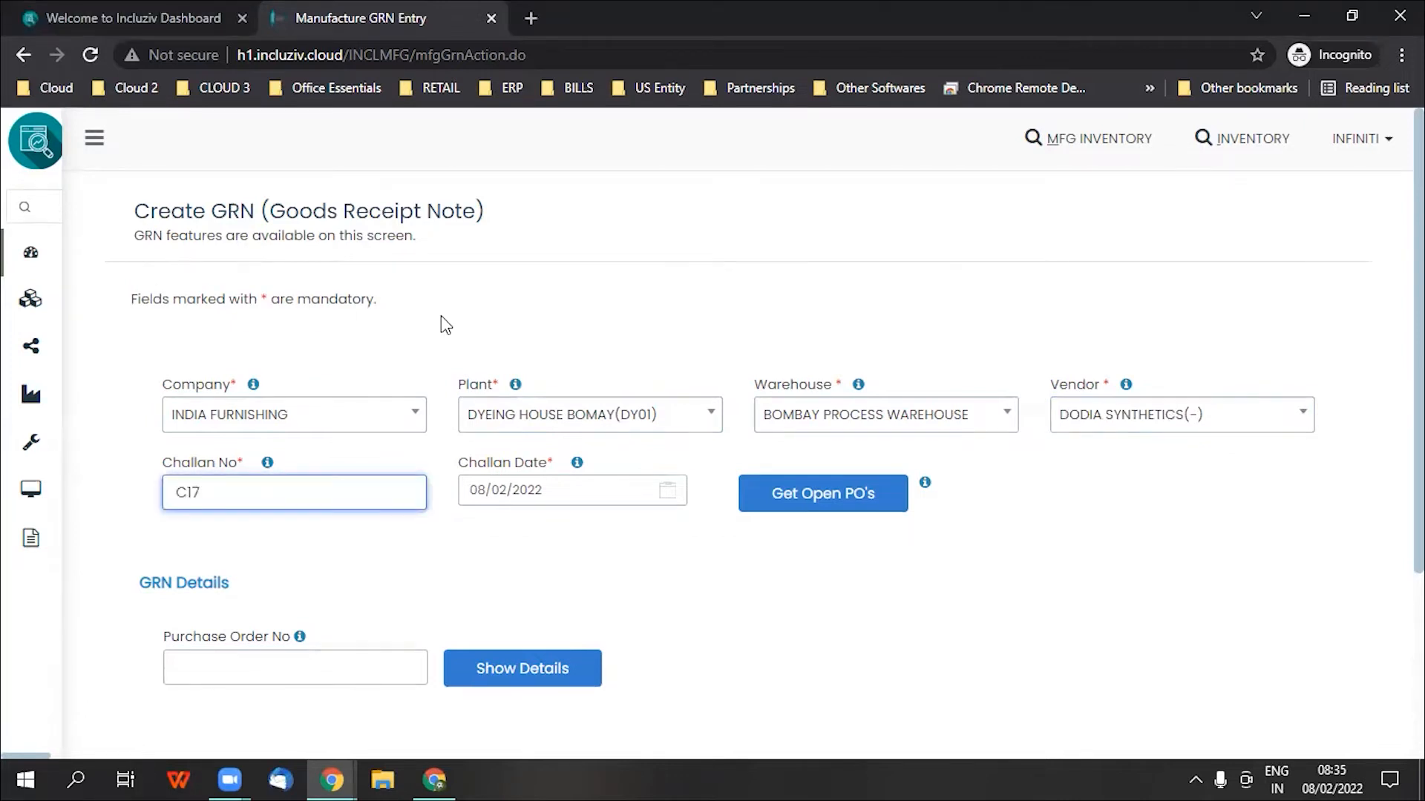
click(251, 673)
text(17)
click(492, 671)
scroll(492, 668, down, 4)
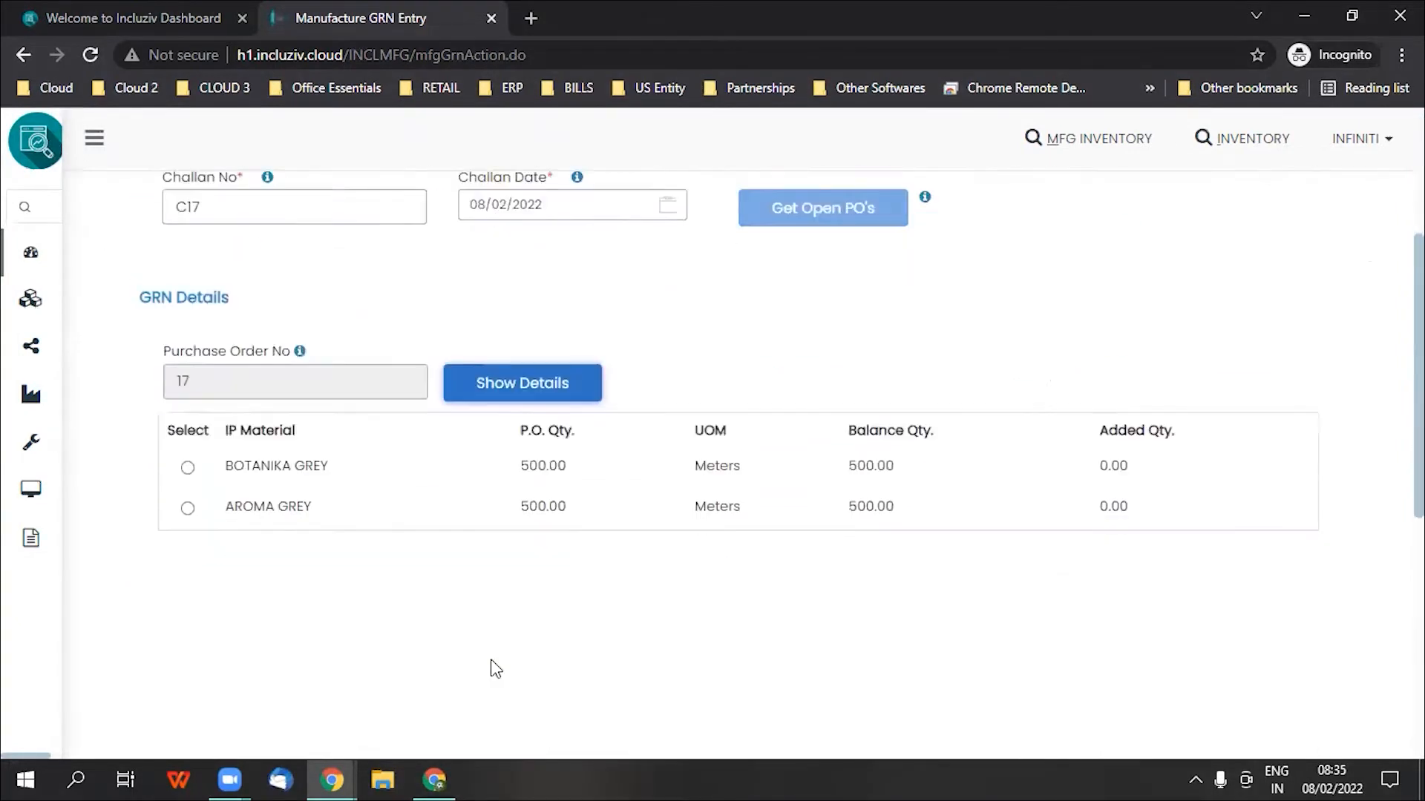
Add three BOTANIKA GREY entries to the GRN: lot L89 with quantities 100 and 110, and lot L98 with quantity 98
click(188, 442)
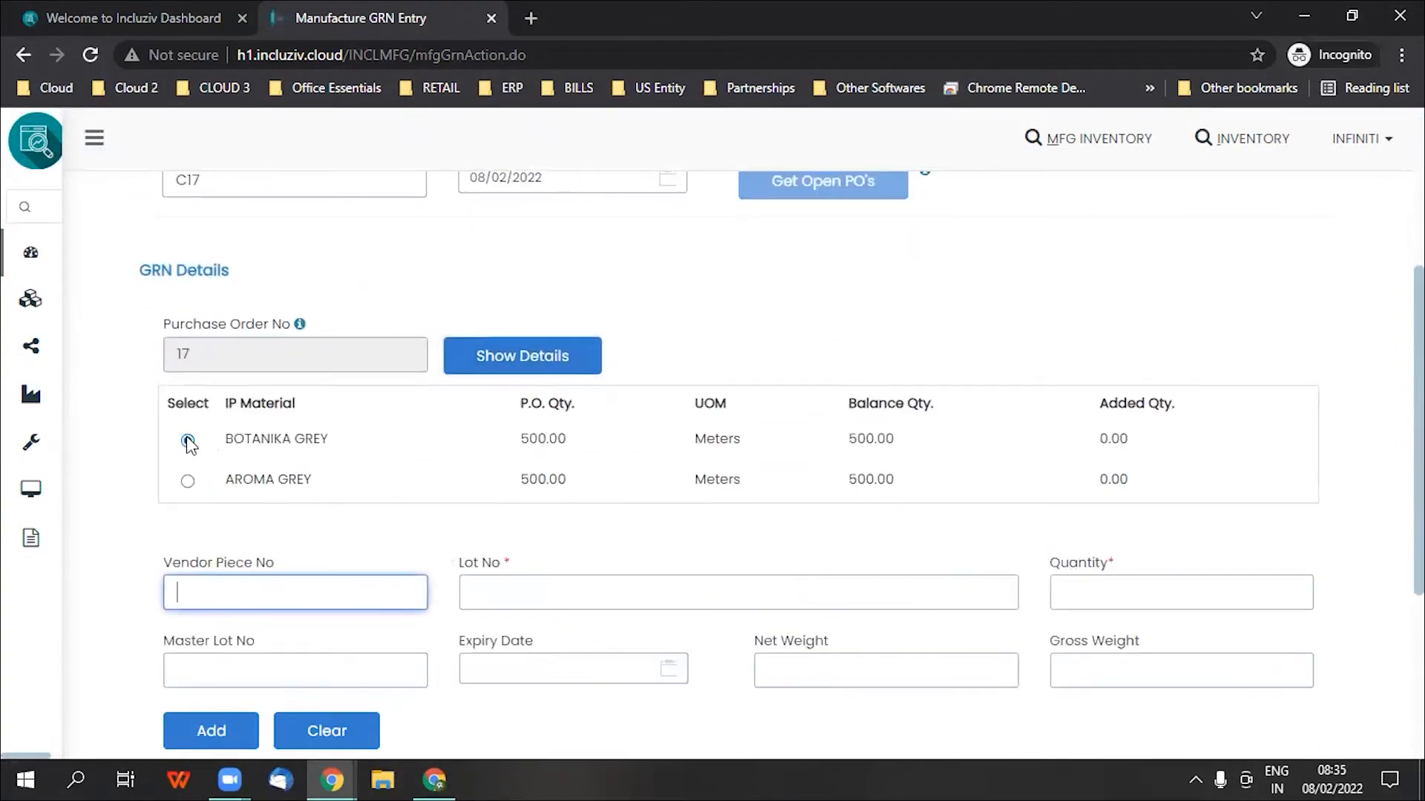
click(591, 593)
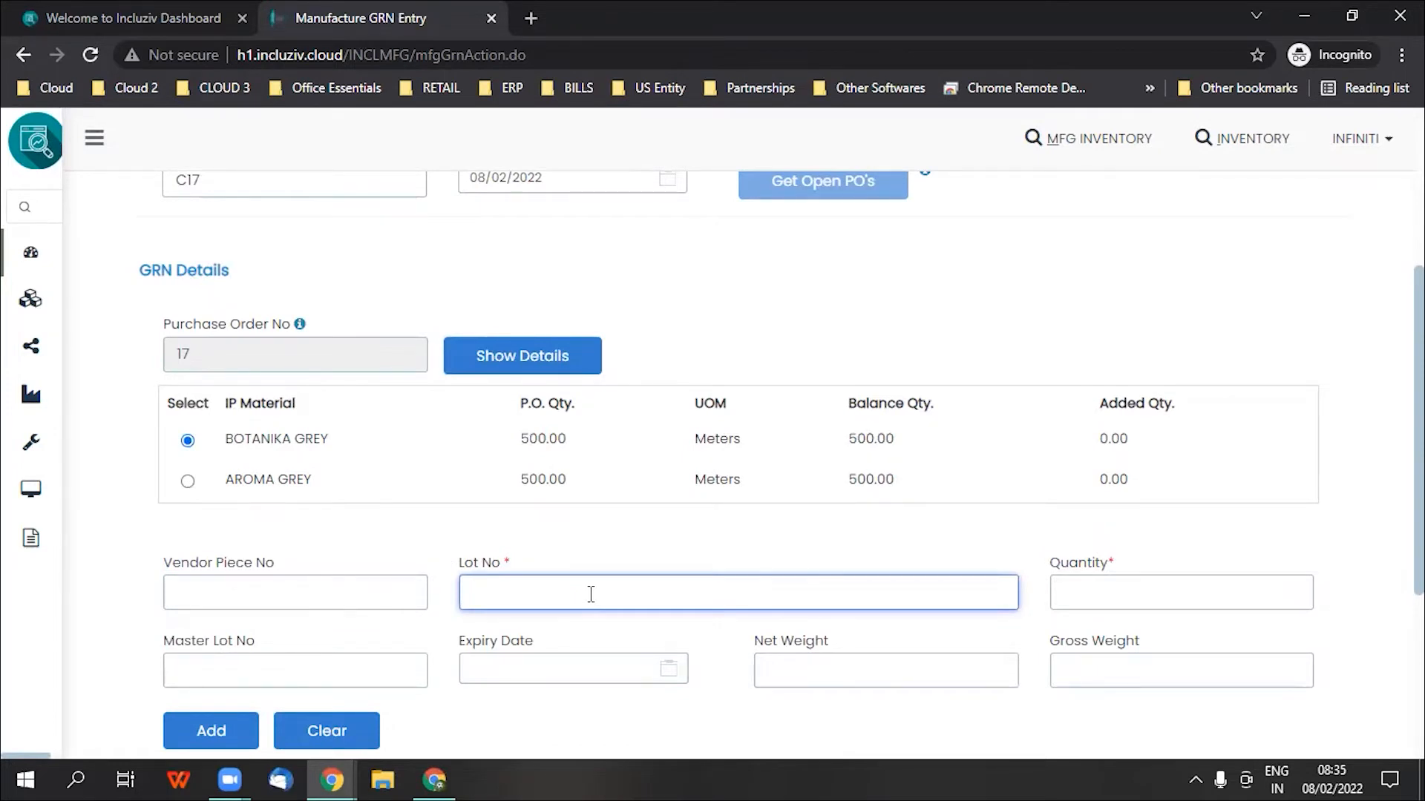
text(L89)
click(1199, 591)
text(100)
key(Return)
text(L89)
key(Tab)
text(110)
key(Return)
text(L90)
key(Tab)
text(98)
key(Return)
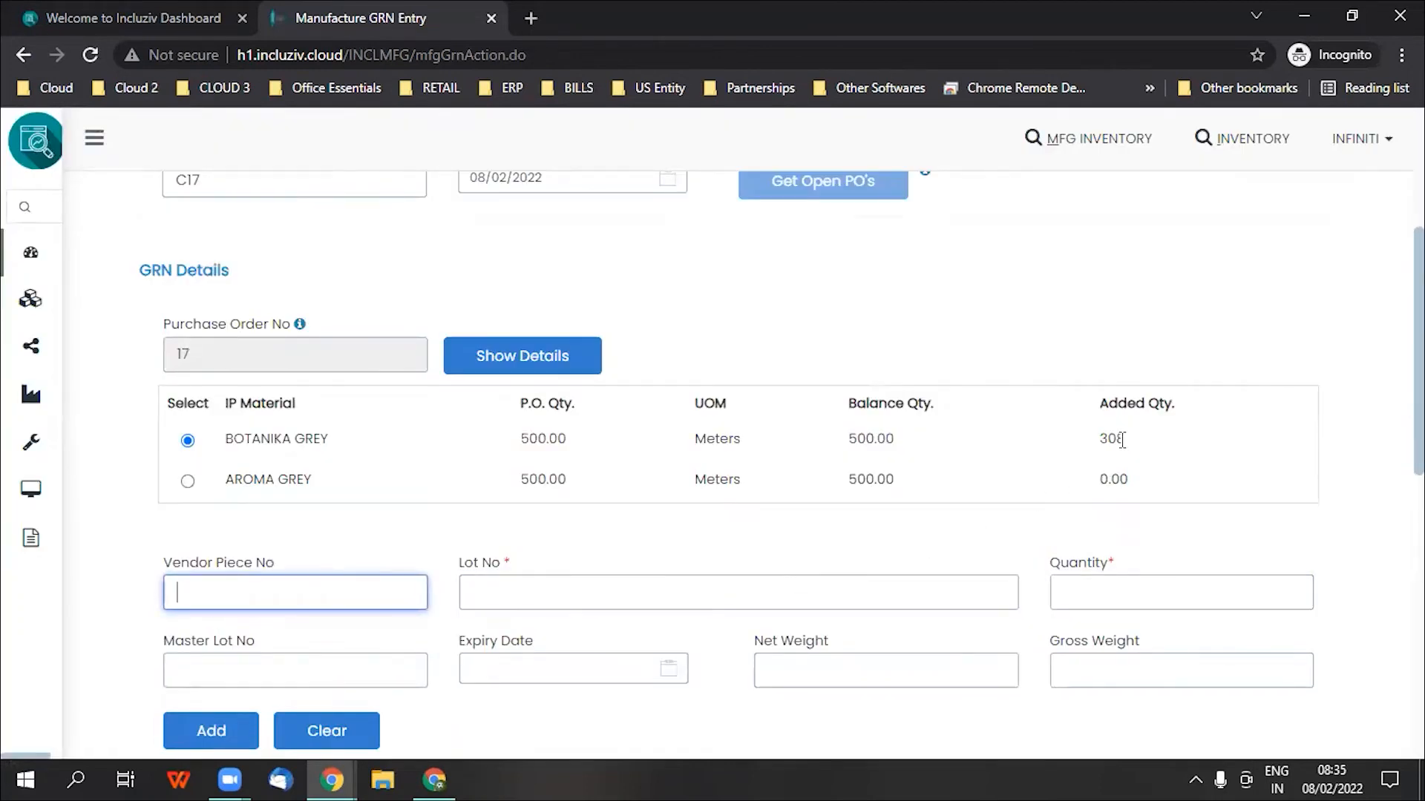
Add three AROMA GREY entries to the GRN under lot L67, with quantities 110, 98.5 and 95
click(189, 481)
click(524, 596)
text(L87)
key(Tab)
text(110)
key(Return)
text(L87)
key(Tab)
text(98.5)
key(Return)
click(547, 597)
text(L67)
key(Tab)
text(95)
click(211, 731)
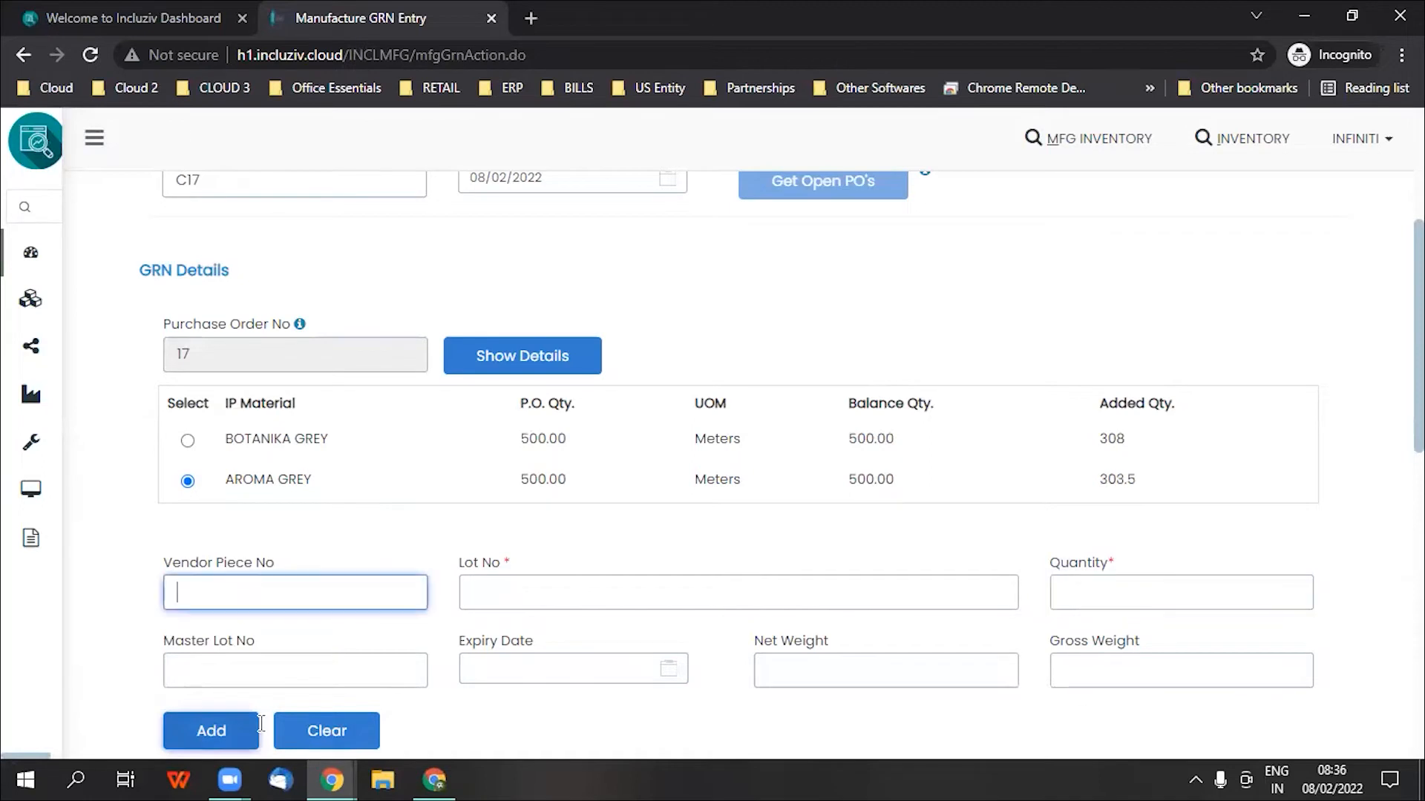
Create the GRN from the six BOTANIKA GREY and AROMA GREY entries, confirm it and close the piece sticker window
scroll(1112, 545, down, 1)
scroll(1112, 545, down, 8)
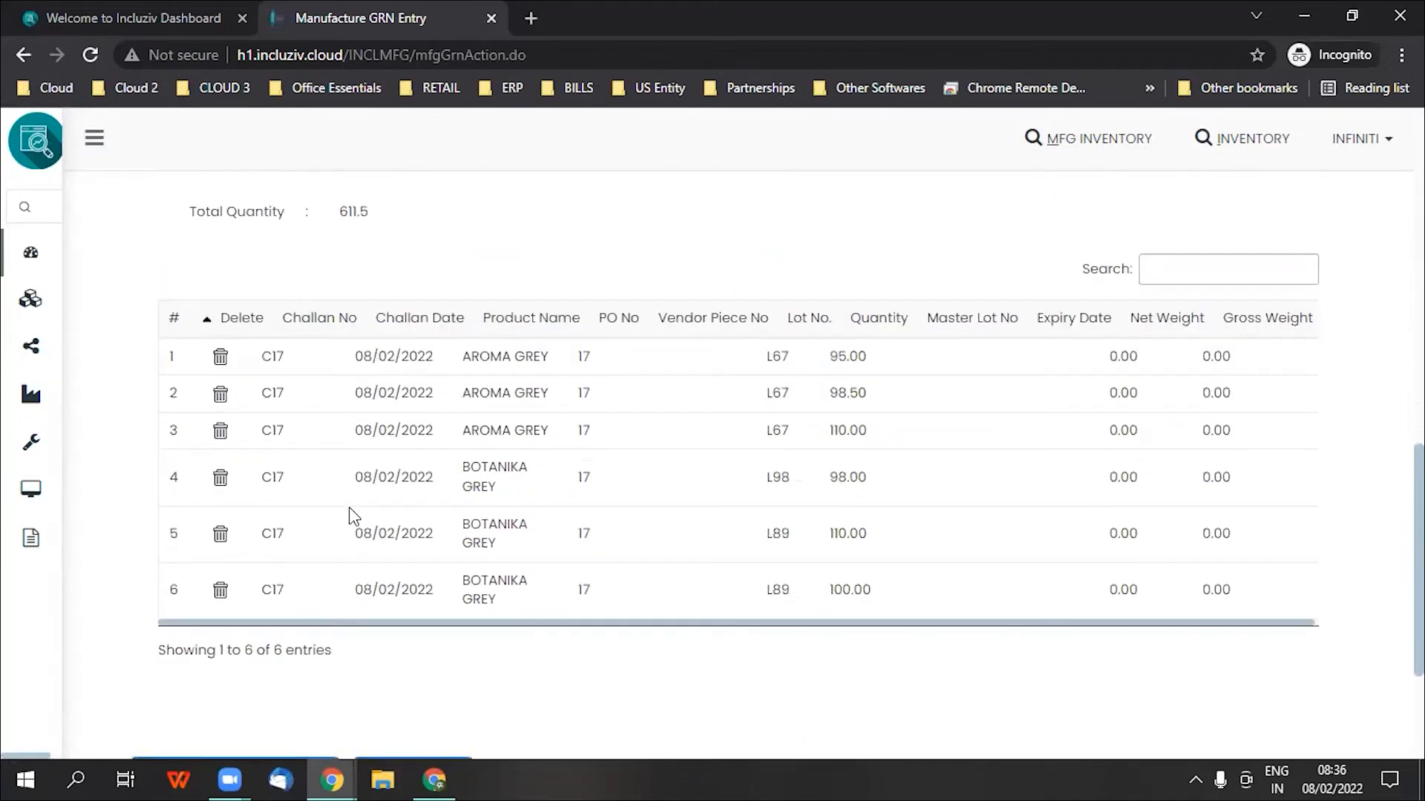
scroll(236, 642, down, 3)
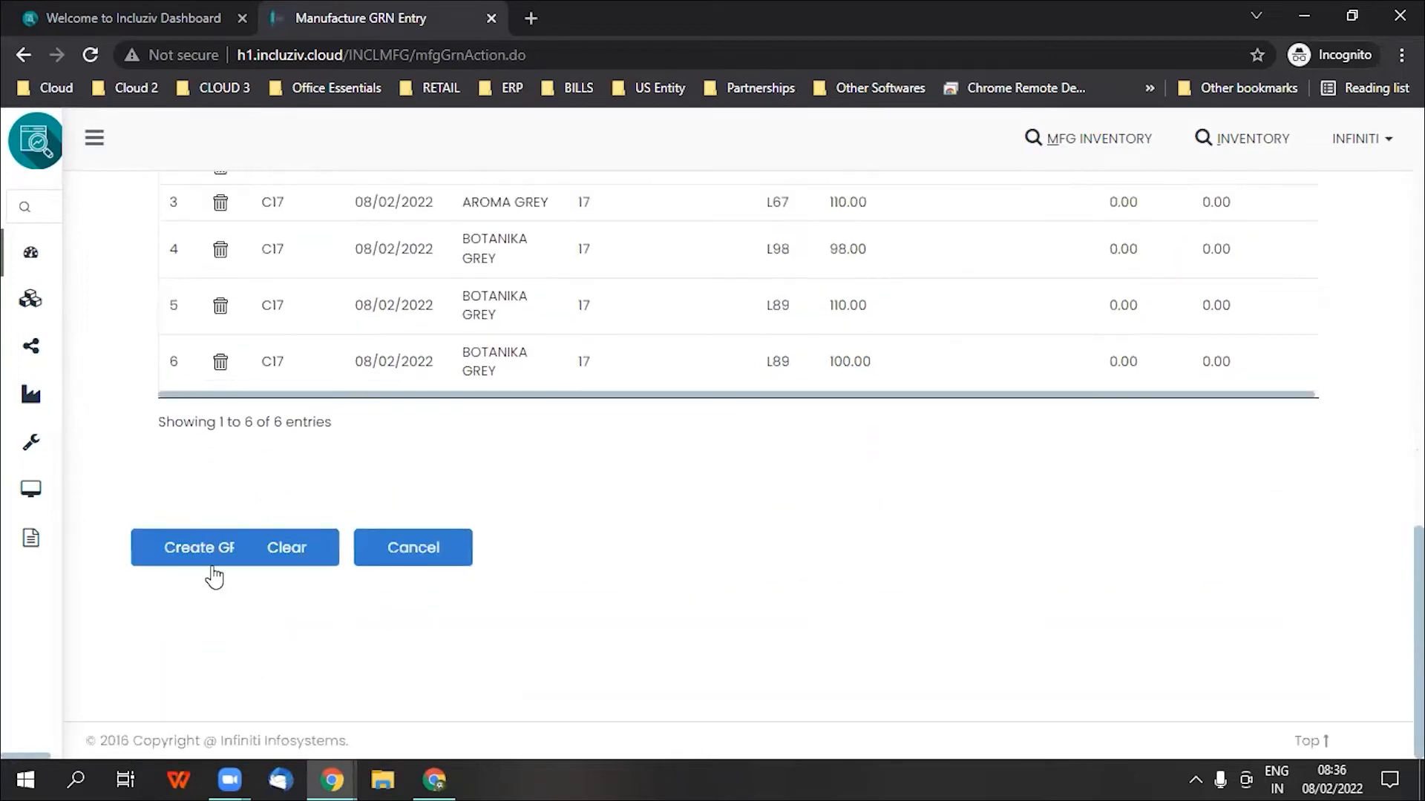
click(199, 551)
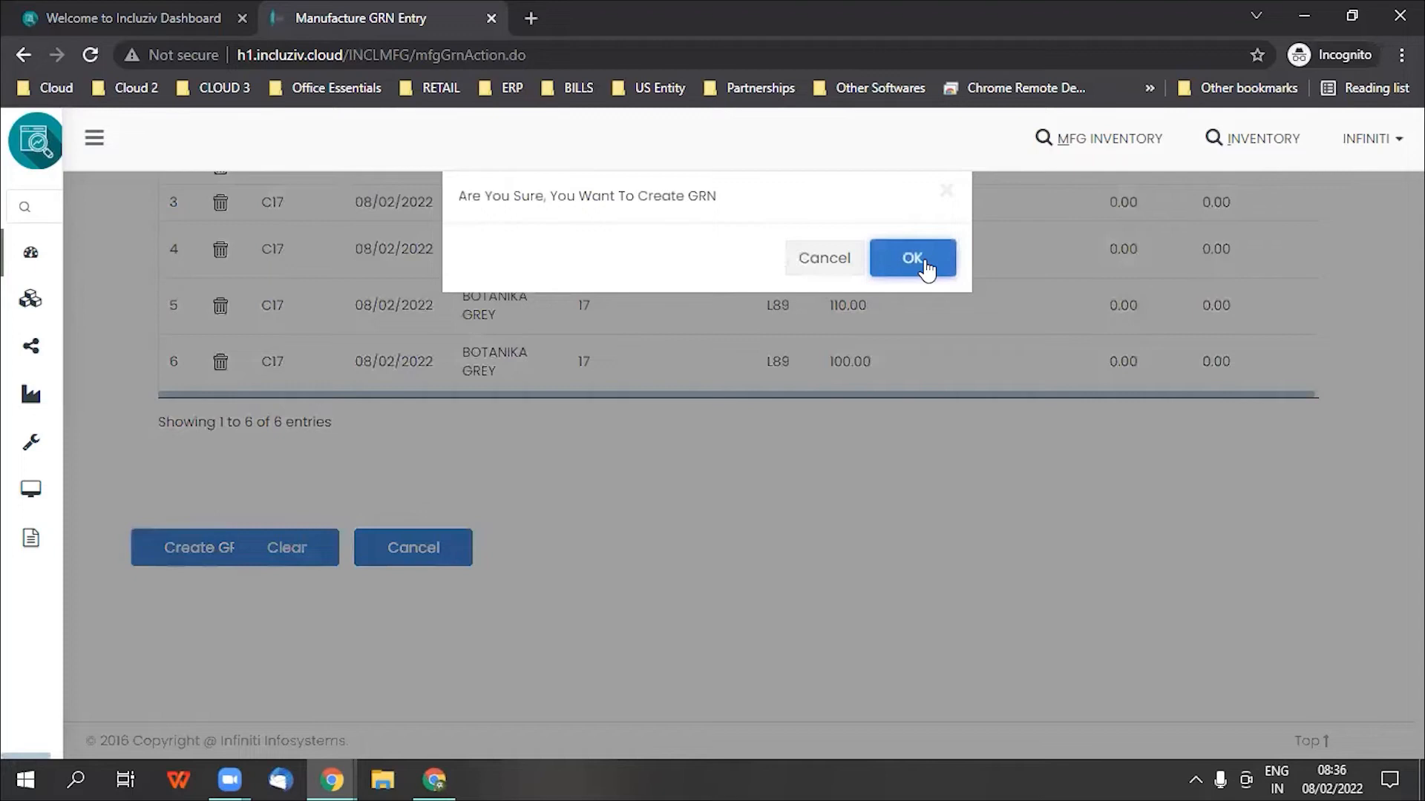
click(913, 259)
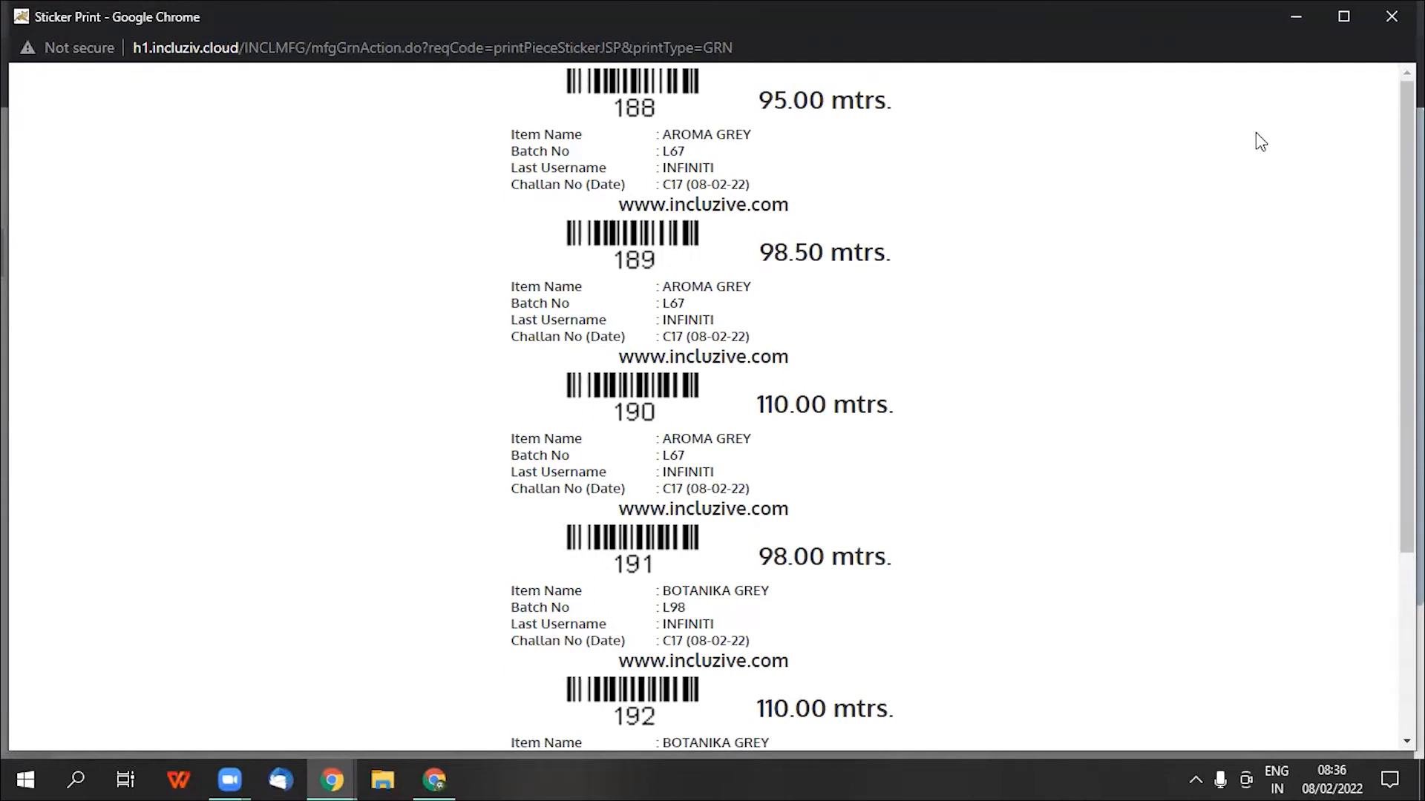
click(1392, 17)
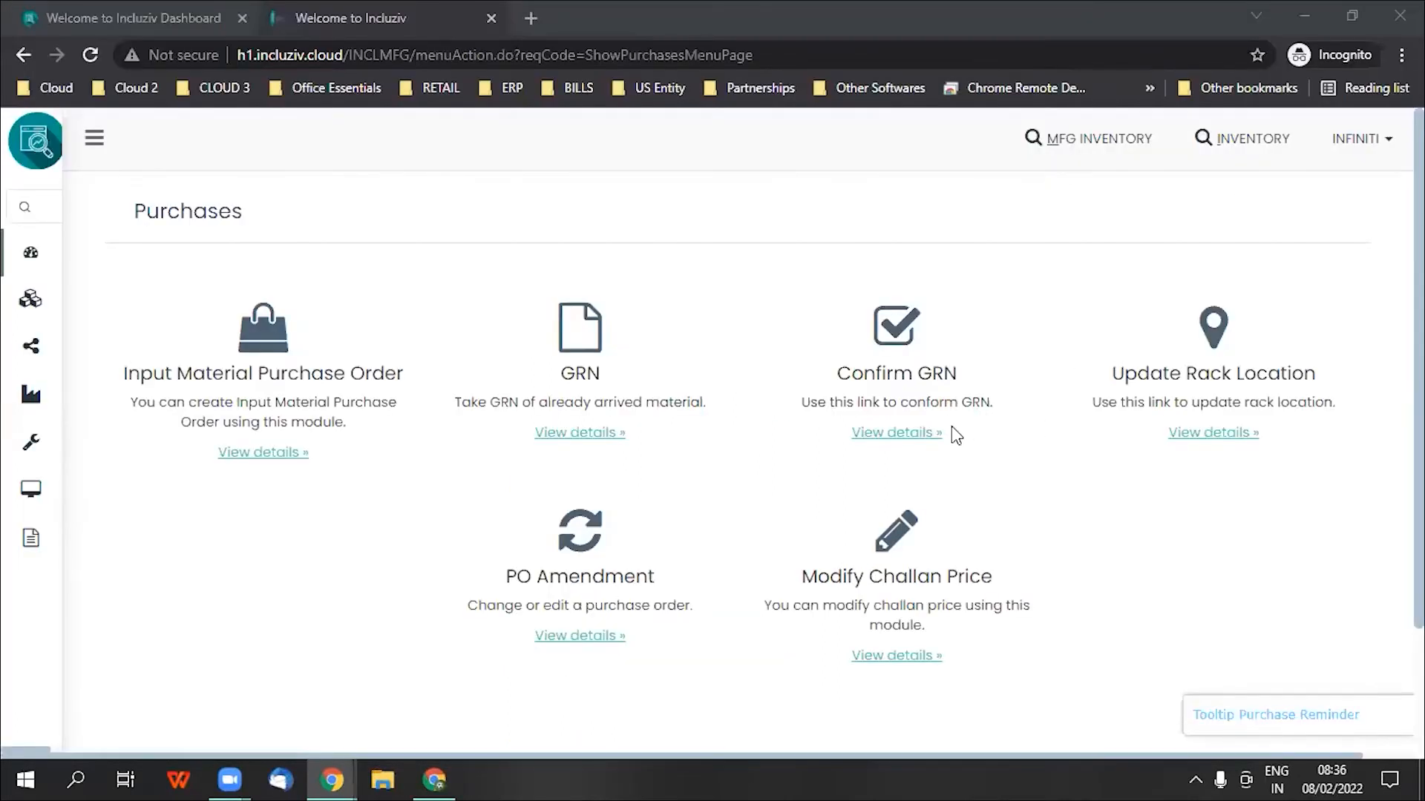
Open bulk GRN confirmation and enter DODIA SYNTHETICS as the vendor and C17 as the challan number
click(869, 437)
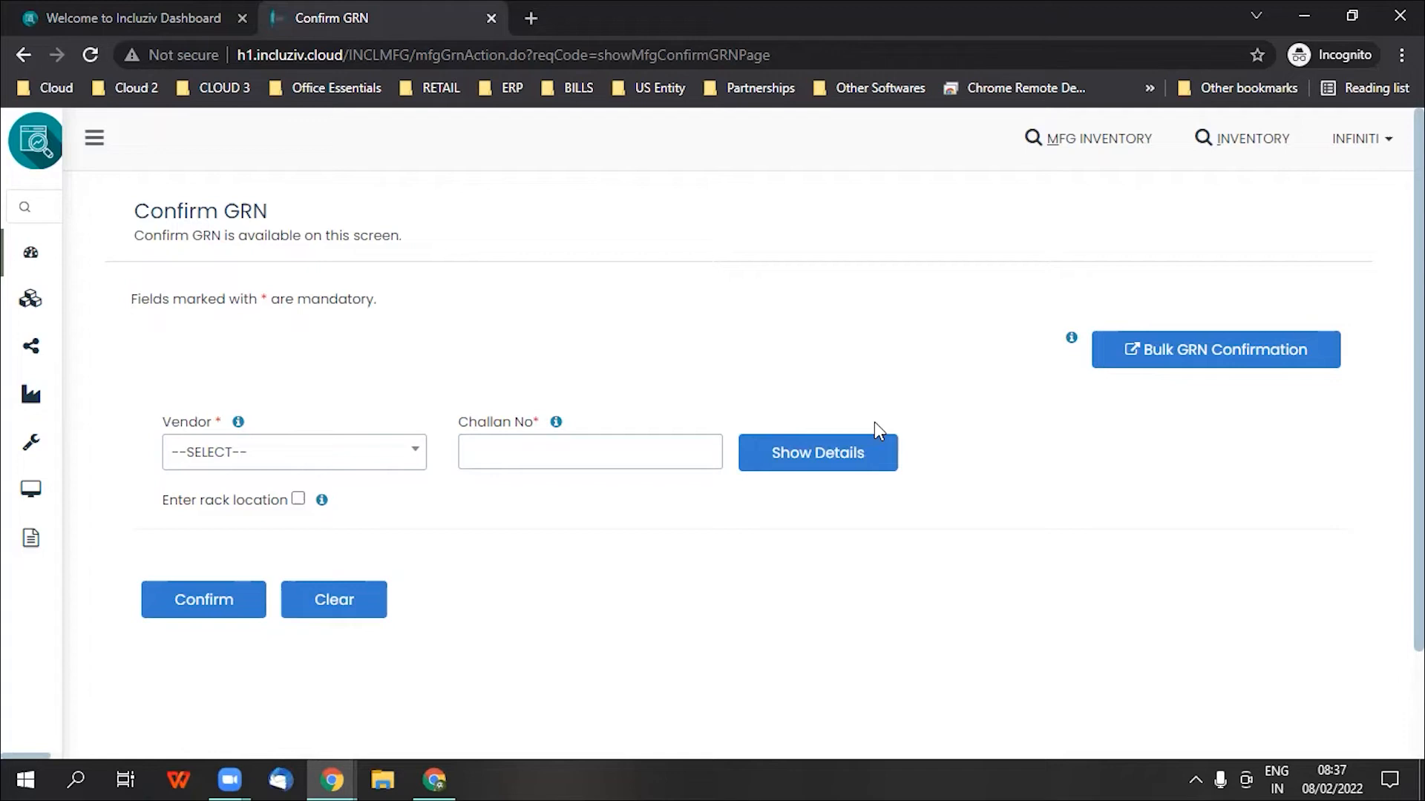
click(1176, 362)
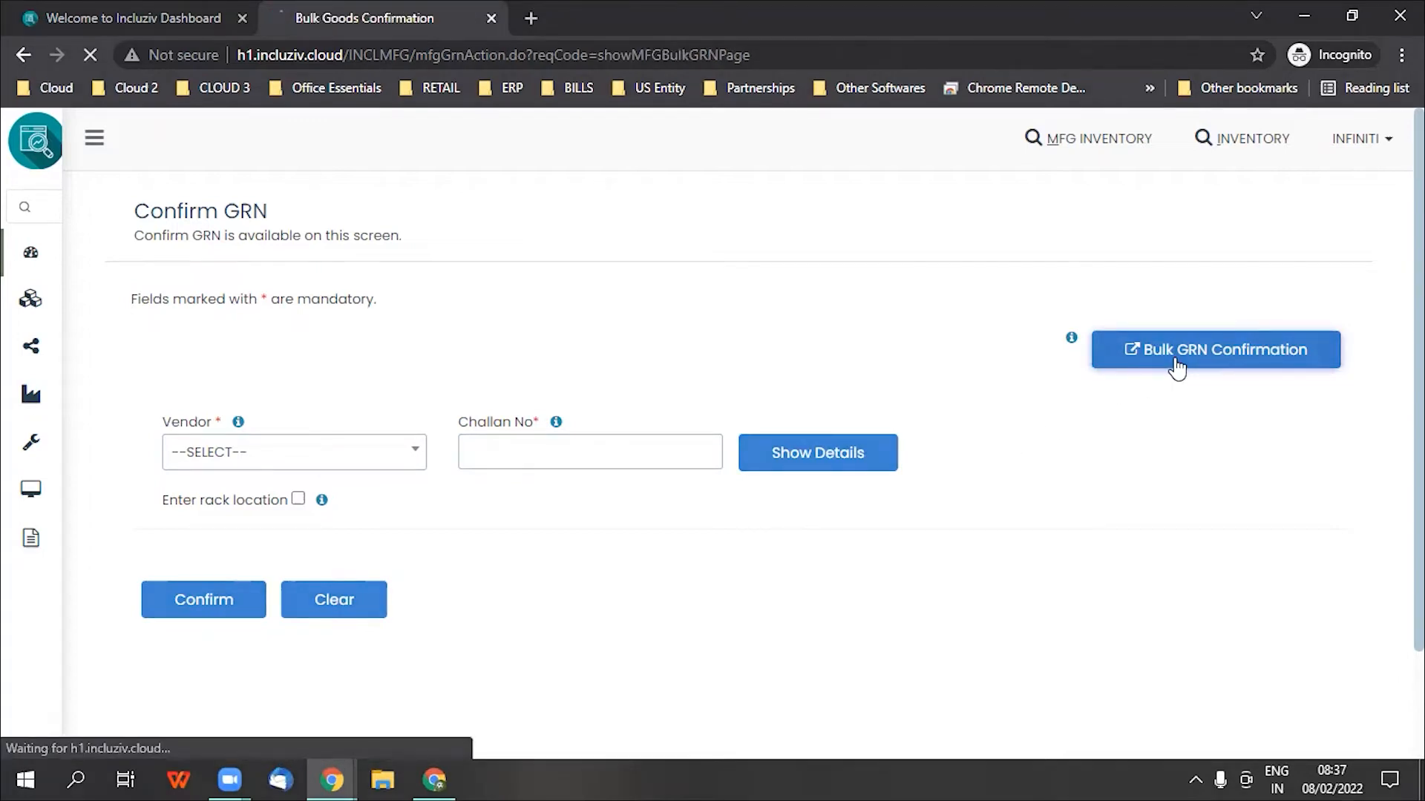
click(329, 413)
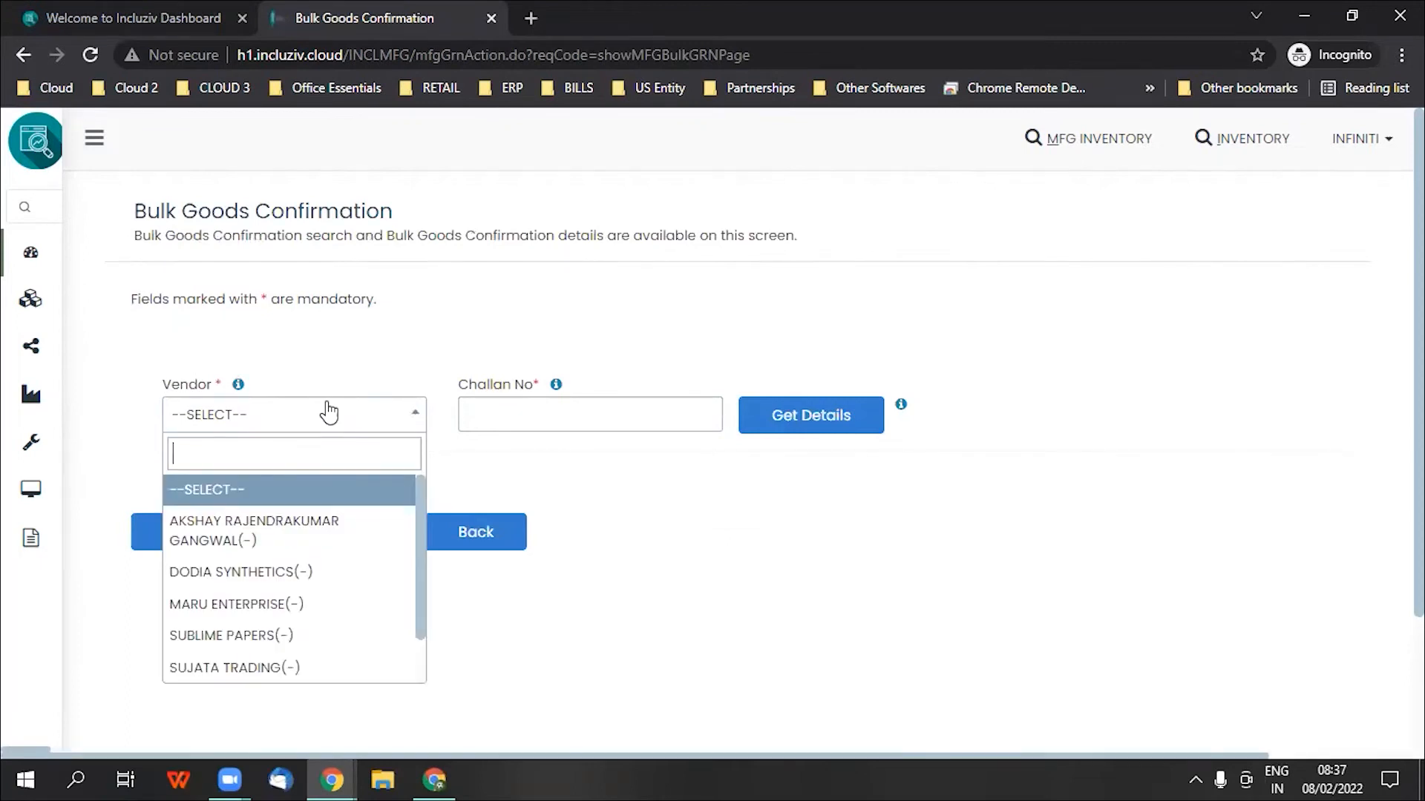
text(DO)
key(Return)
click(503, 411)
text(C17)
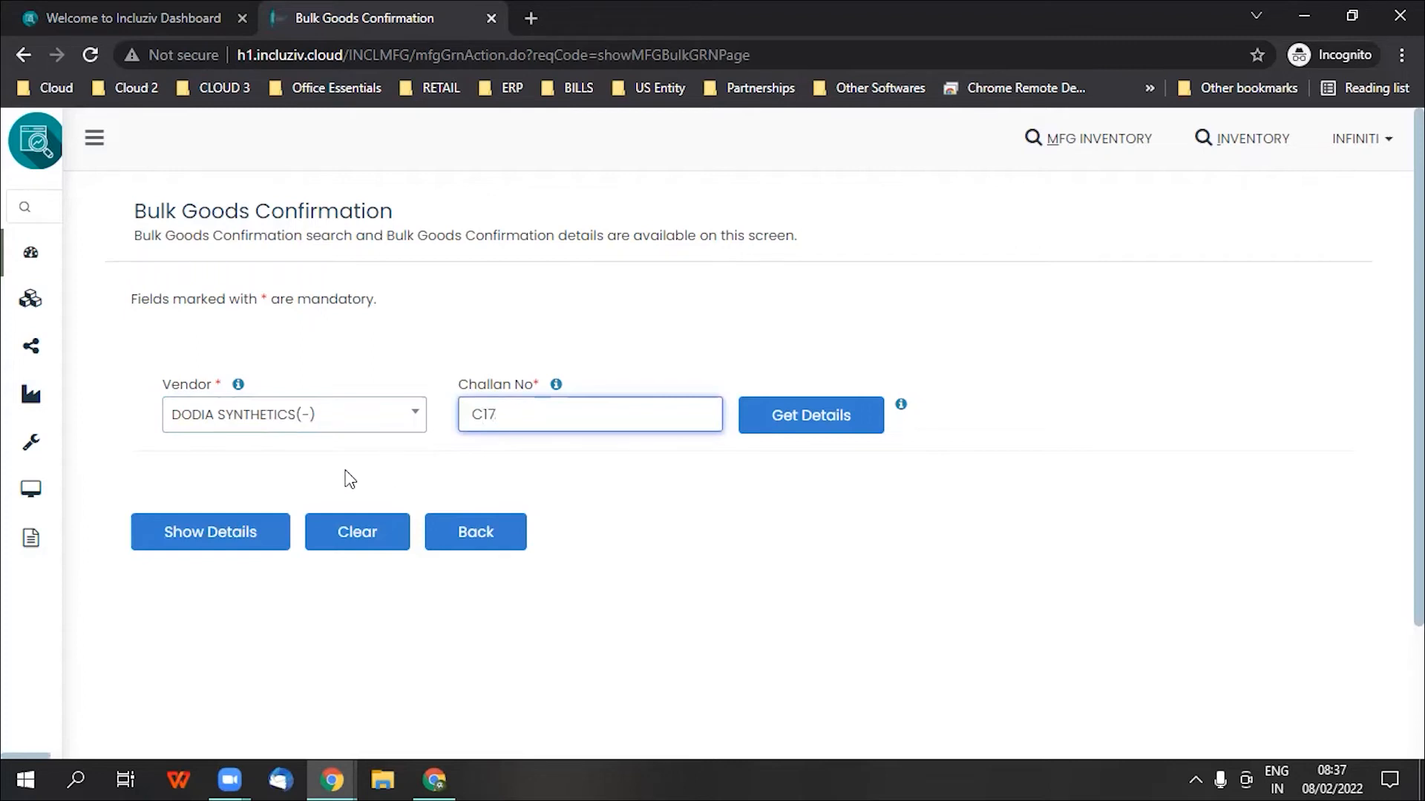
Review the vendor's GRN details, close them, and list the pieces of challan C17 available for bulk confirmation
click(802, 426)
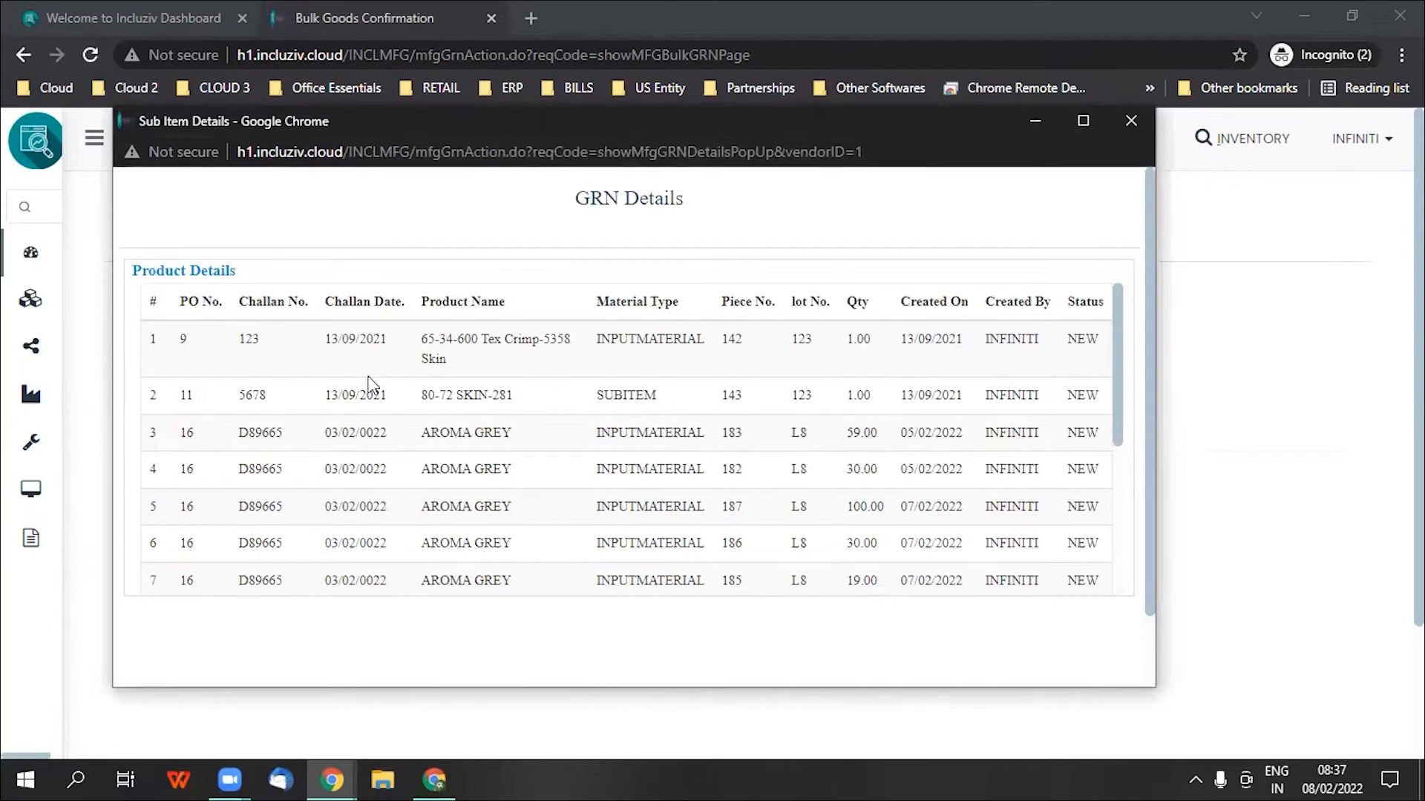
scroll(689, 449, down, 4)
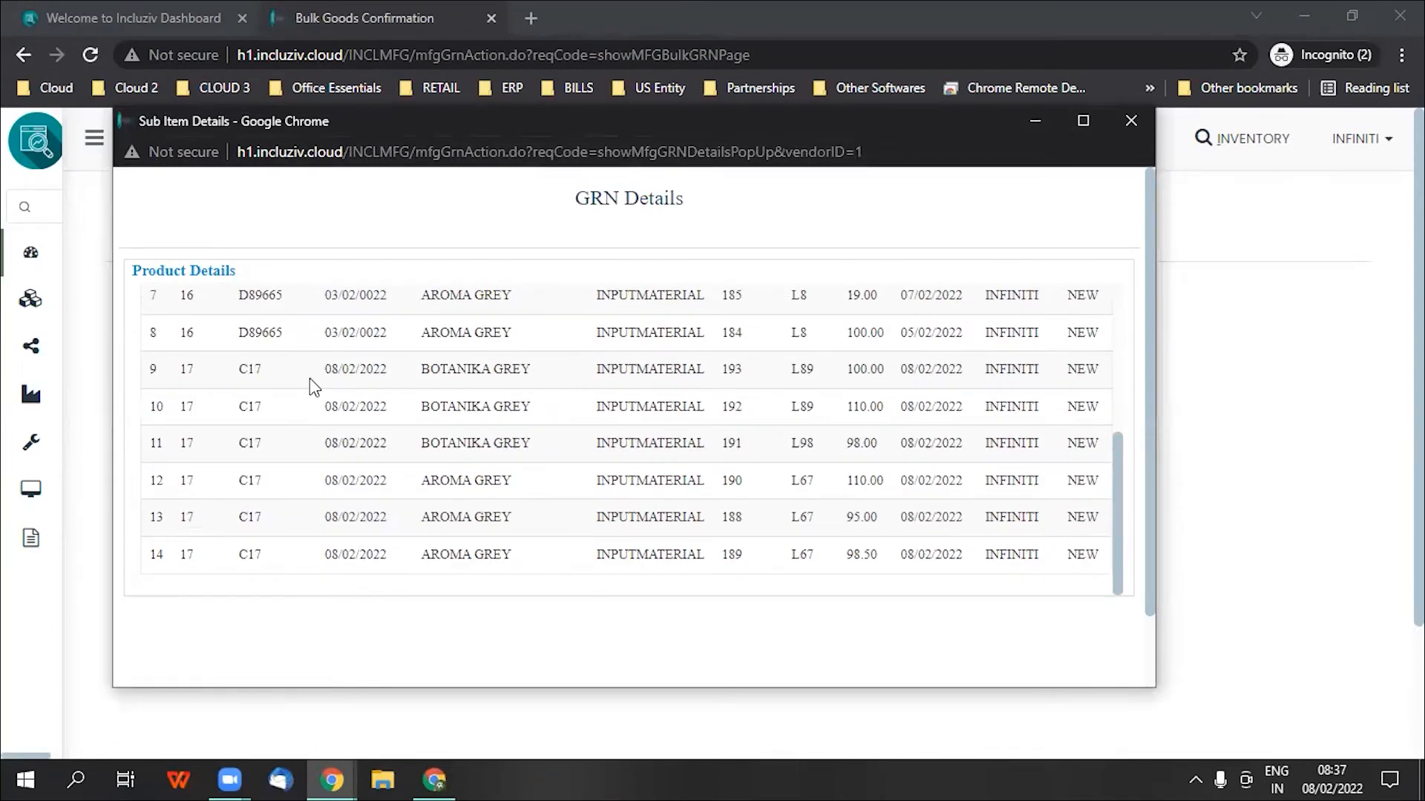
click(1131, 120)
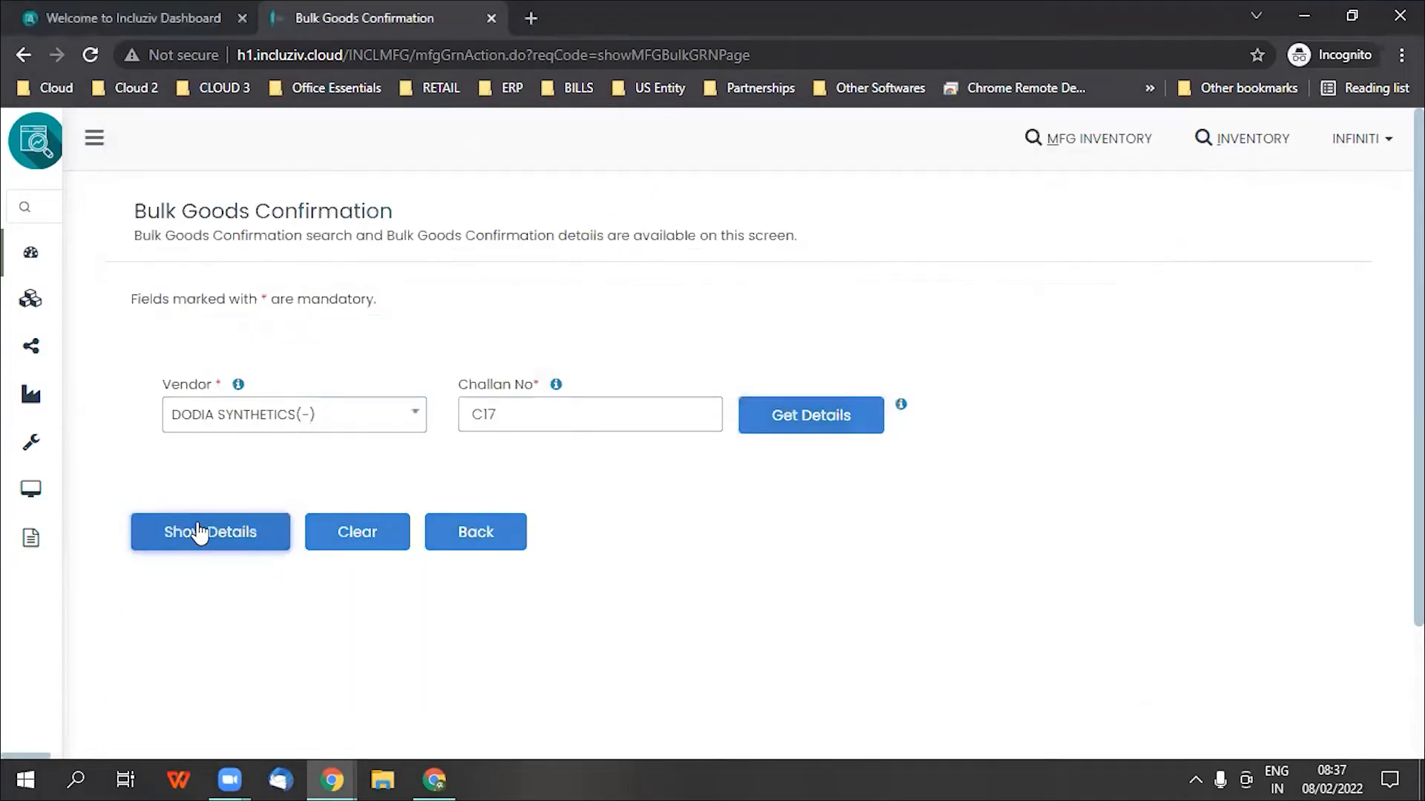
click(199, 531)
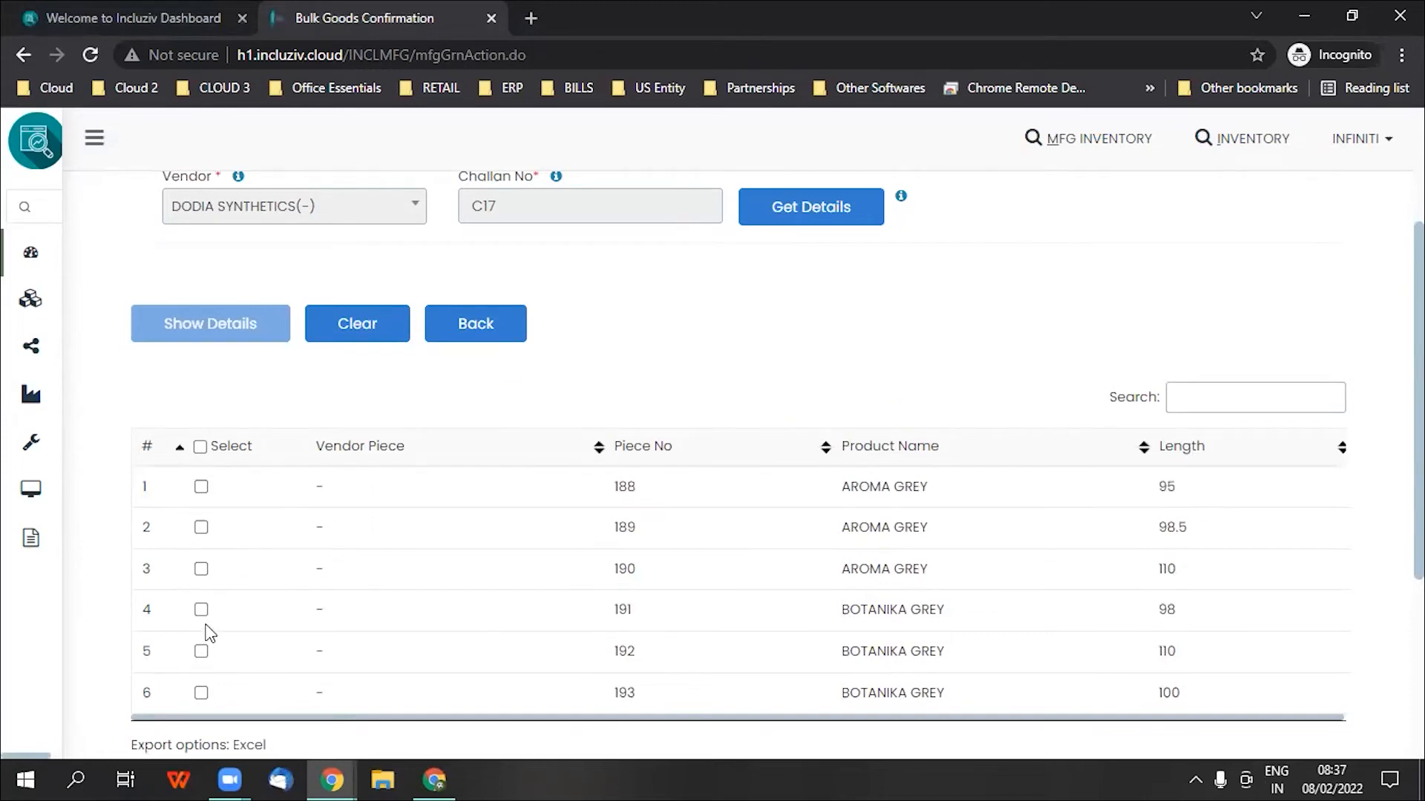
scroll(211, 633, down, 4)
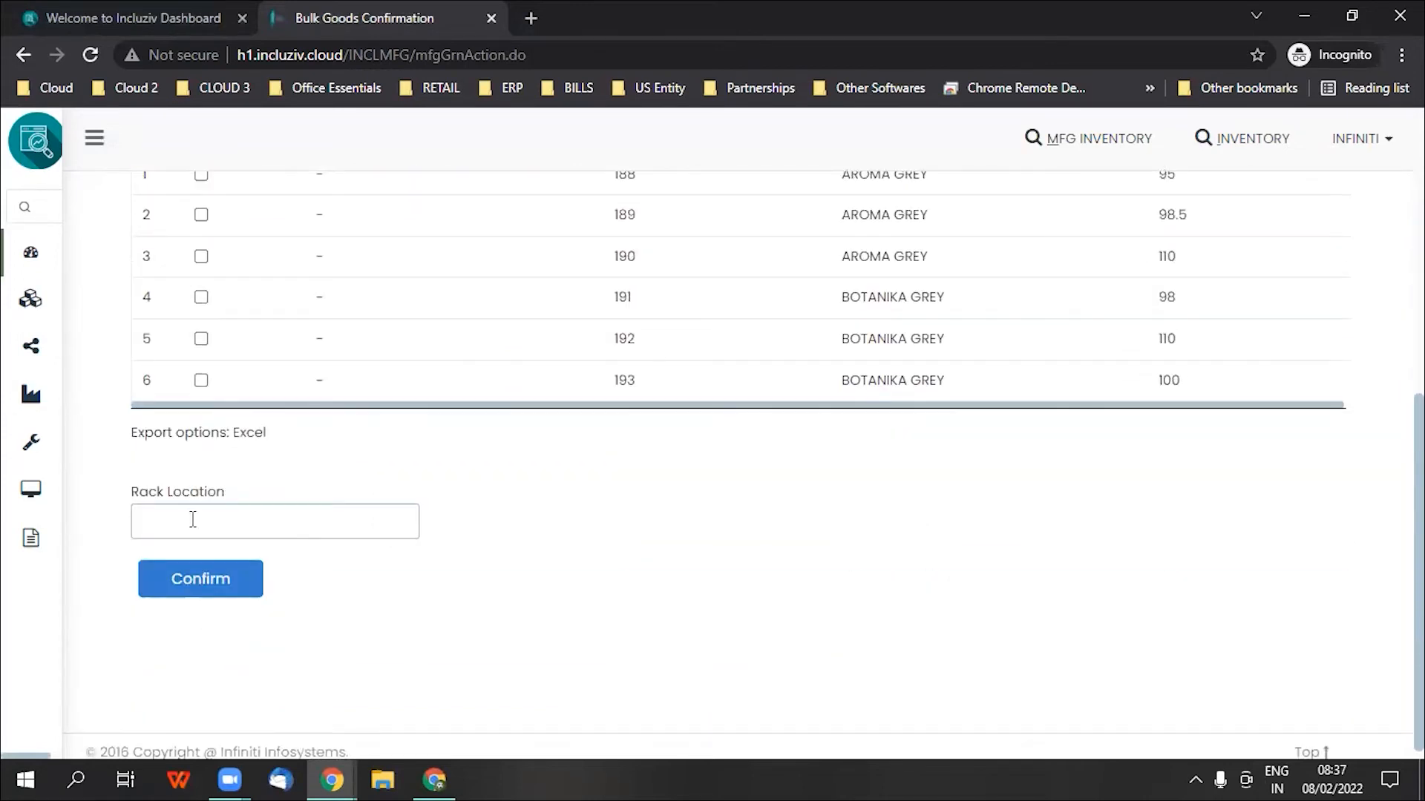
scroll(212, 543, up, 7)
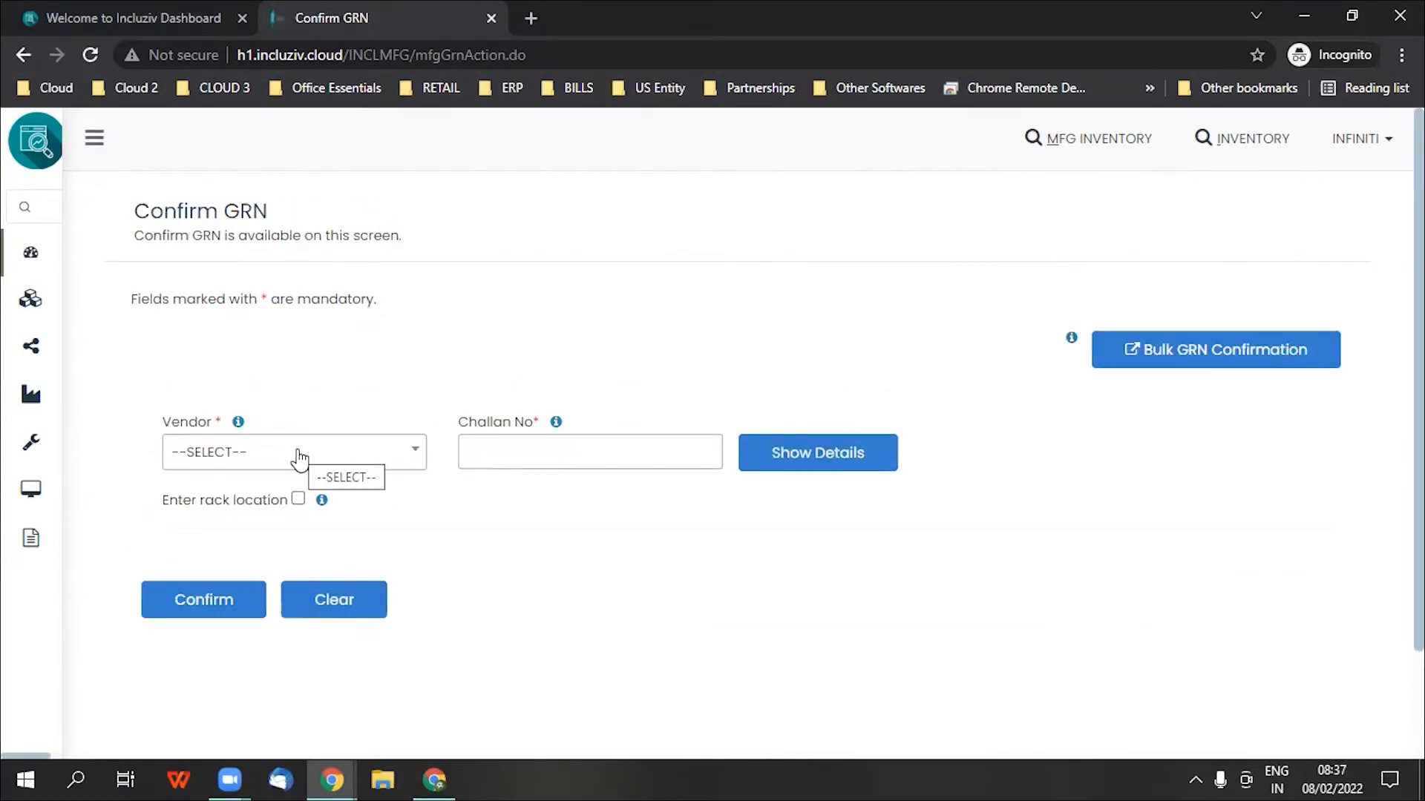
Confirm the GRN for vendor DODIA SYNTHETICS and challan C17 with rack location RI12
click(300, 459)
text(DOD)
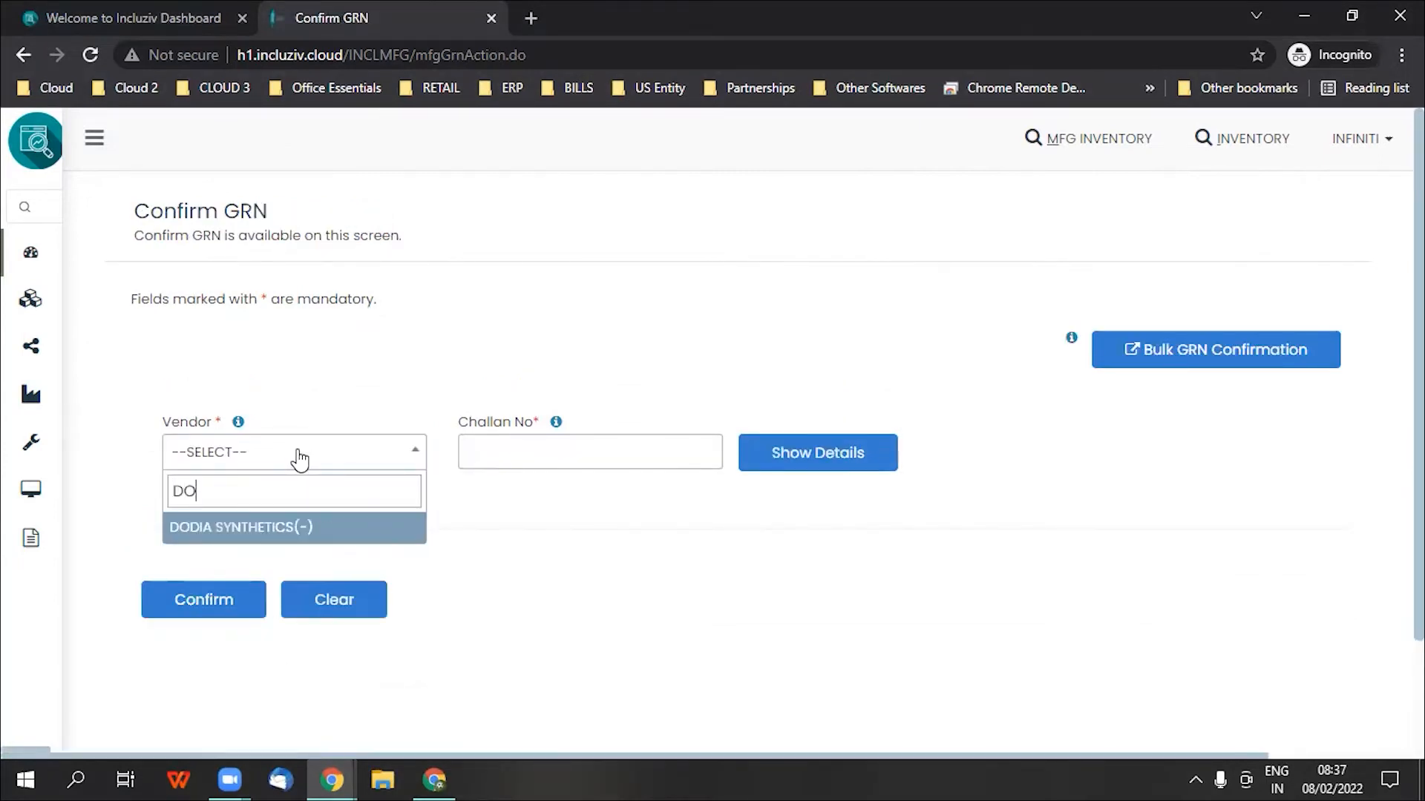
key(Return)
click(601, 453)
text(C17)
click(298, 498)
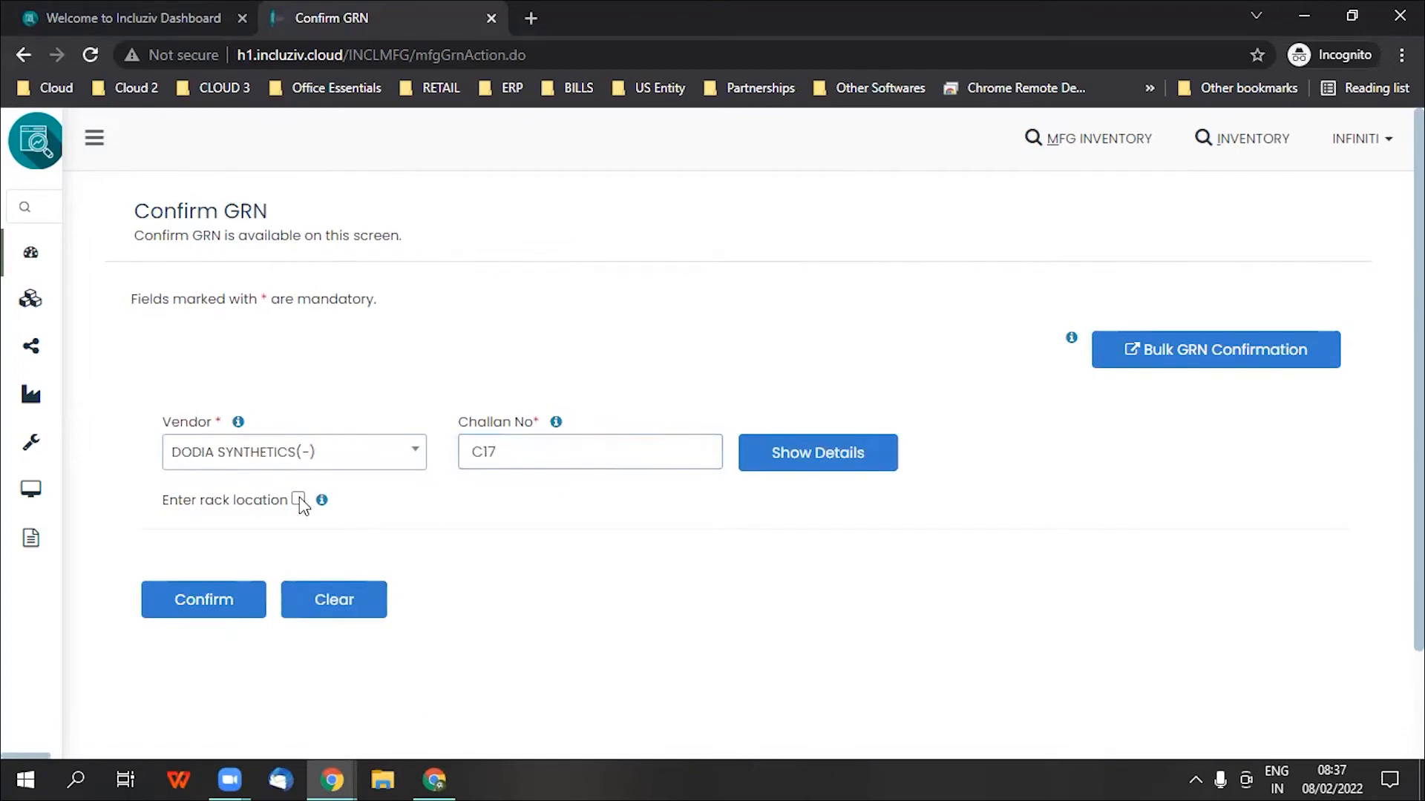
click(267, 572)
text(RI12)
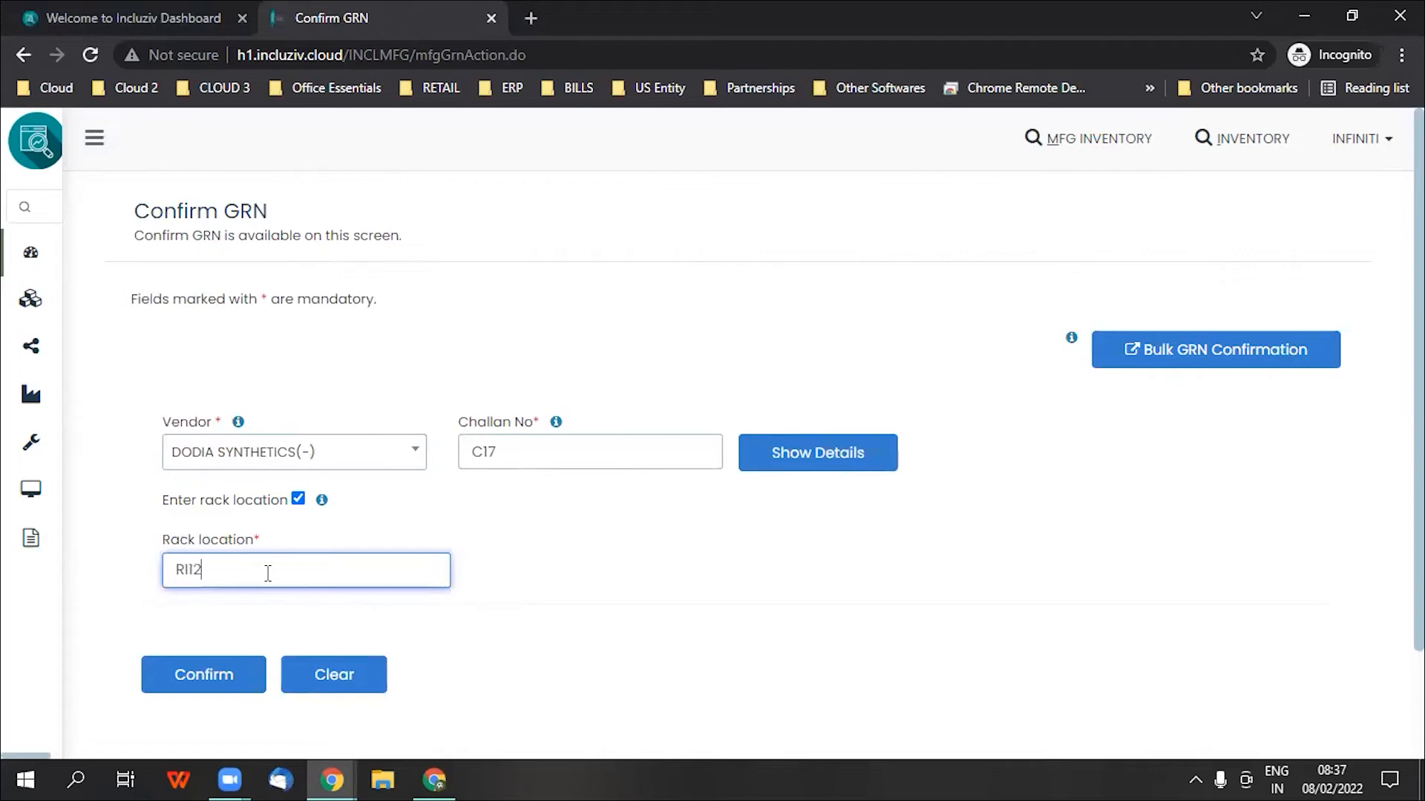
click(214, 678)
click(215, 678)
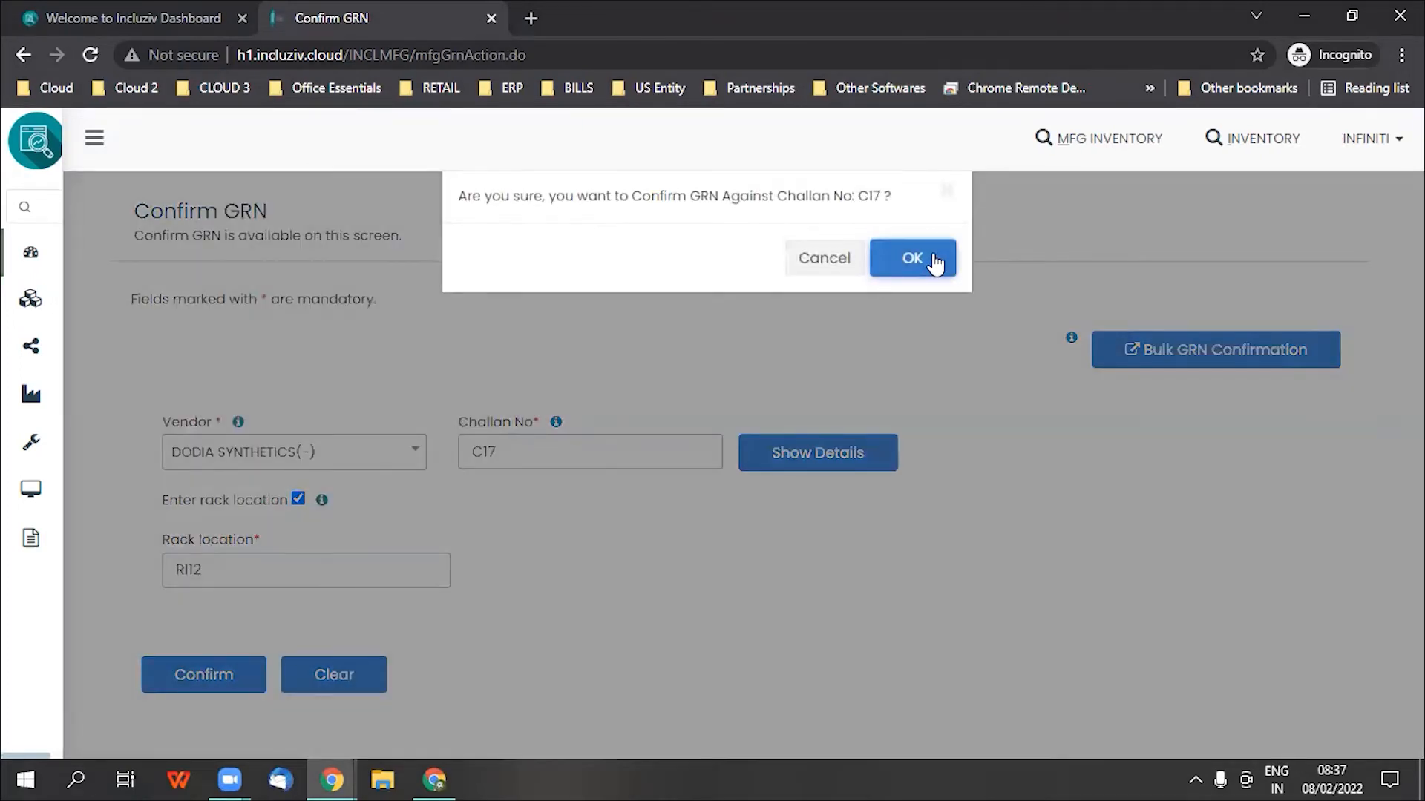
click(934, 259)
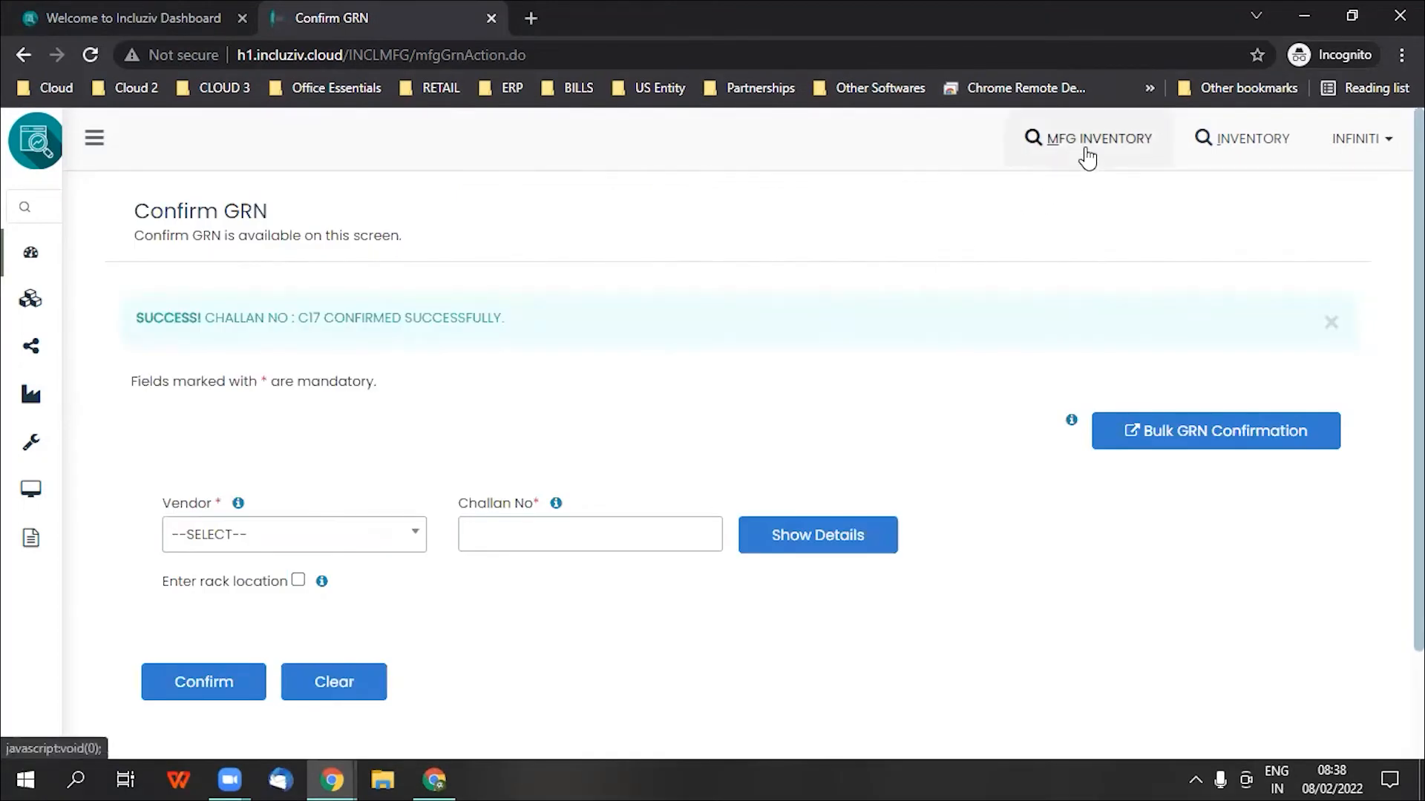
Search the manufacturing stock for input material AROMA GREY in category GREY(SI2) and examine its piece-wise stock details
click(1040, 200)
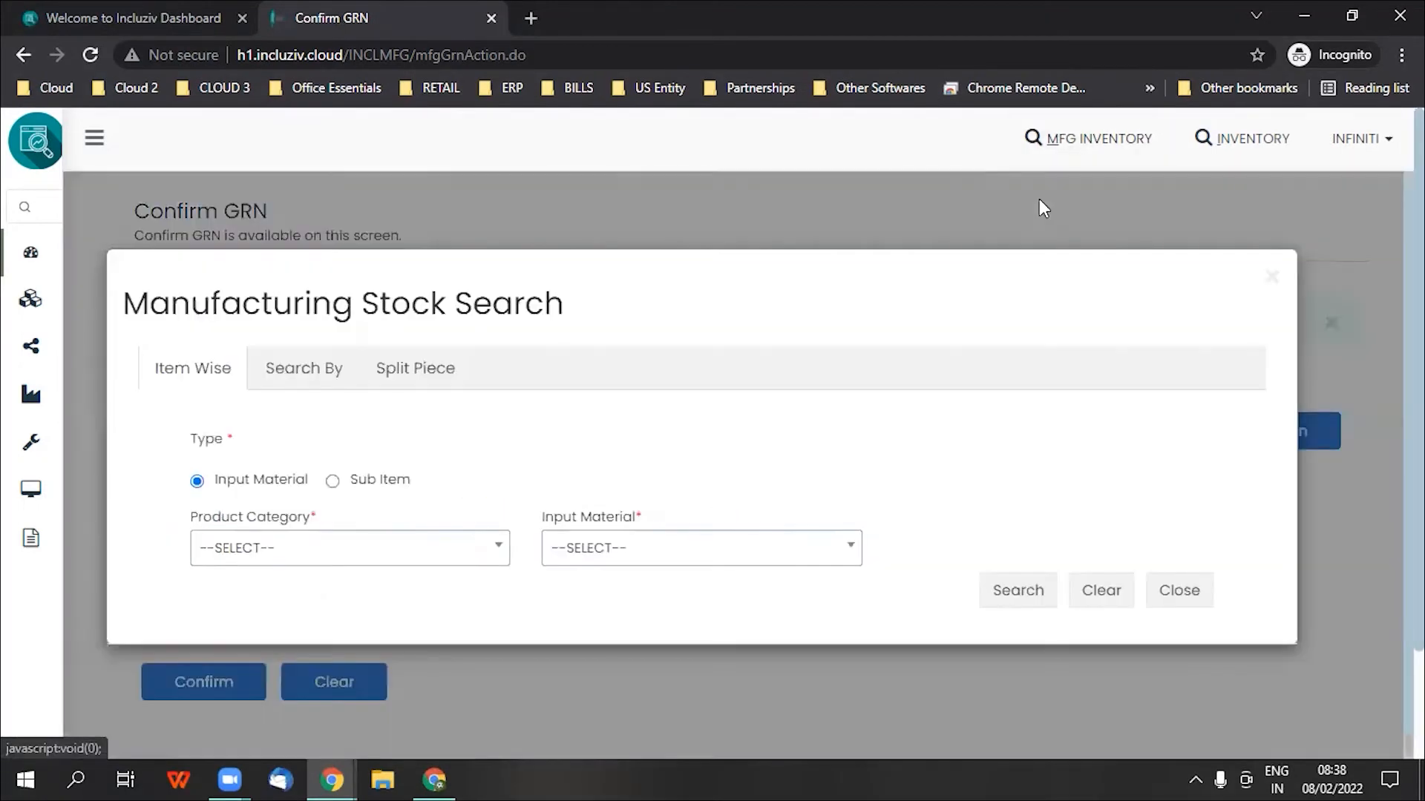
click(332, 779)
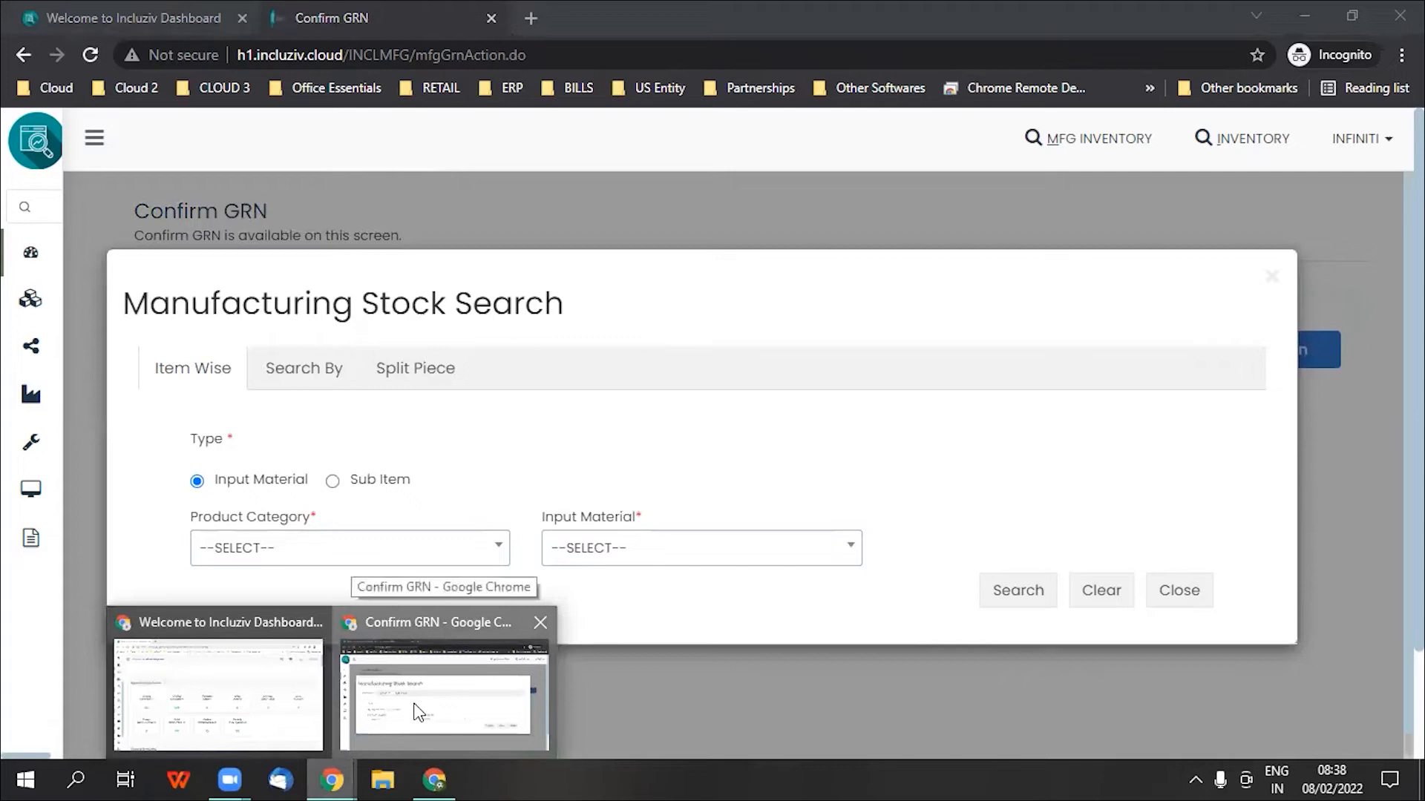
click(411, 711)
click(236, 558)
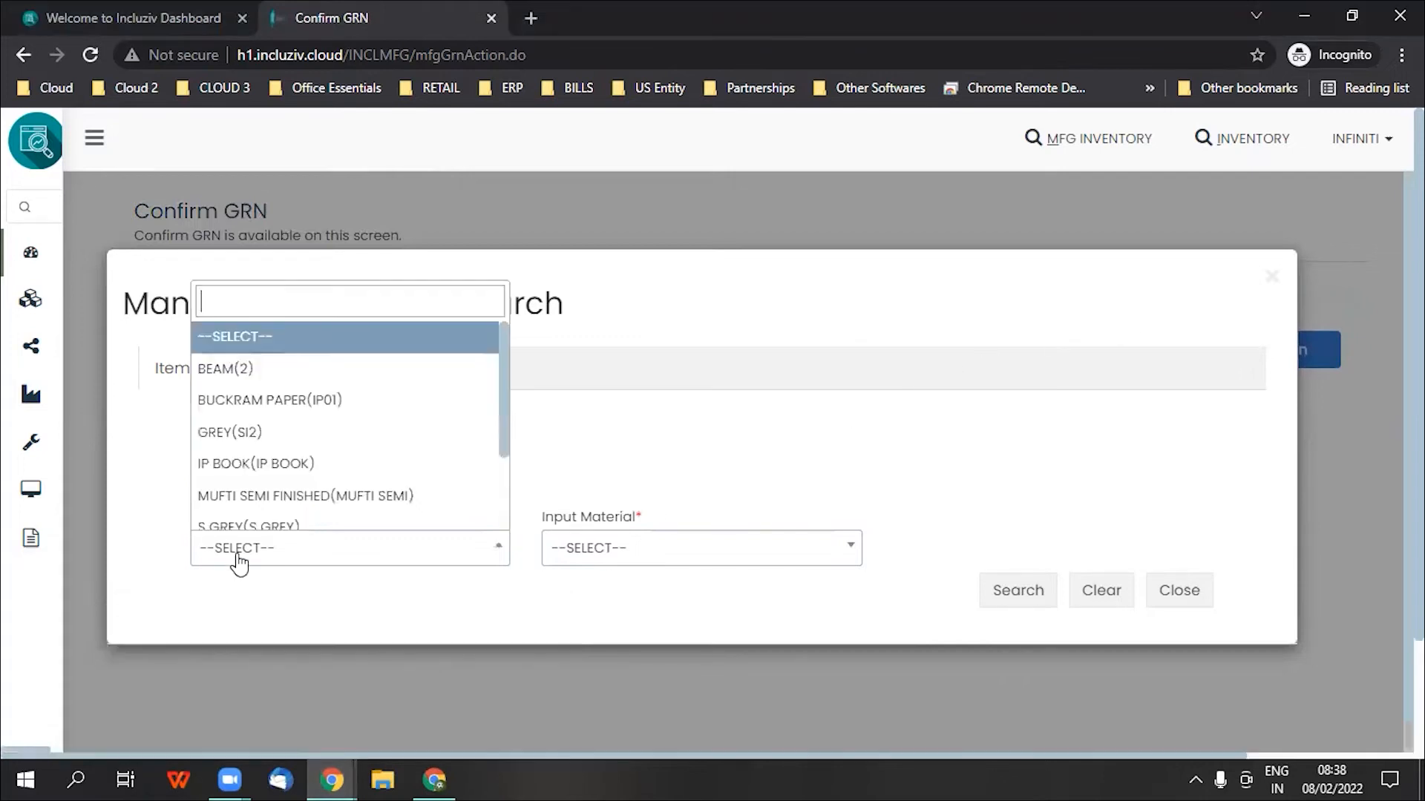
text(GRE)
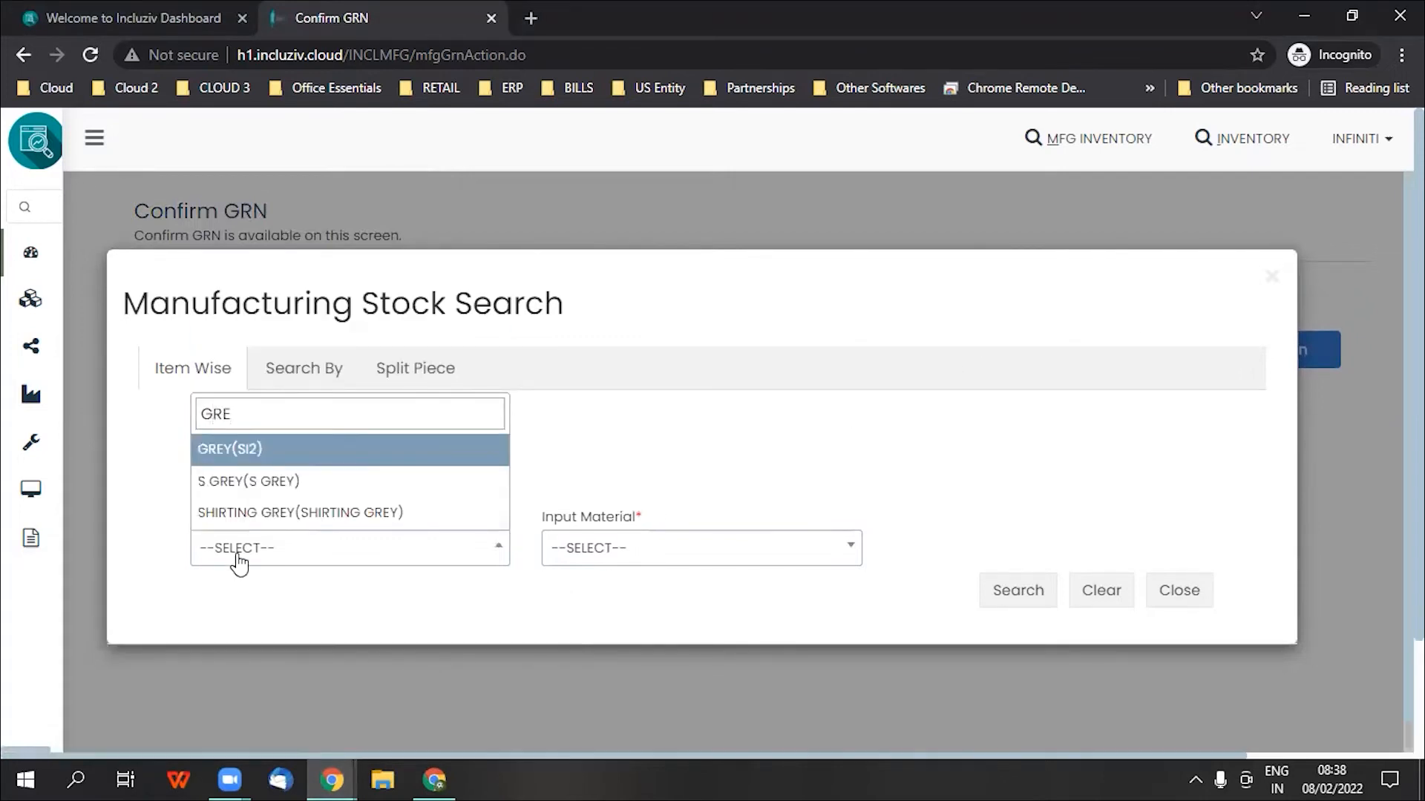
click(245, 448)
click(629, 547)
click(619, 654)
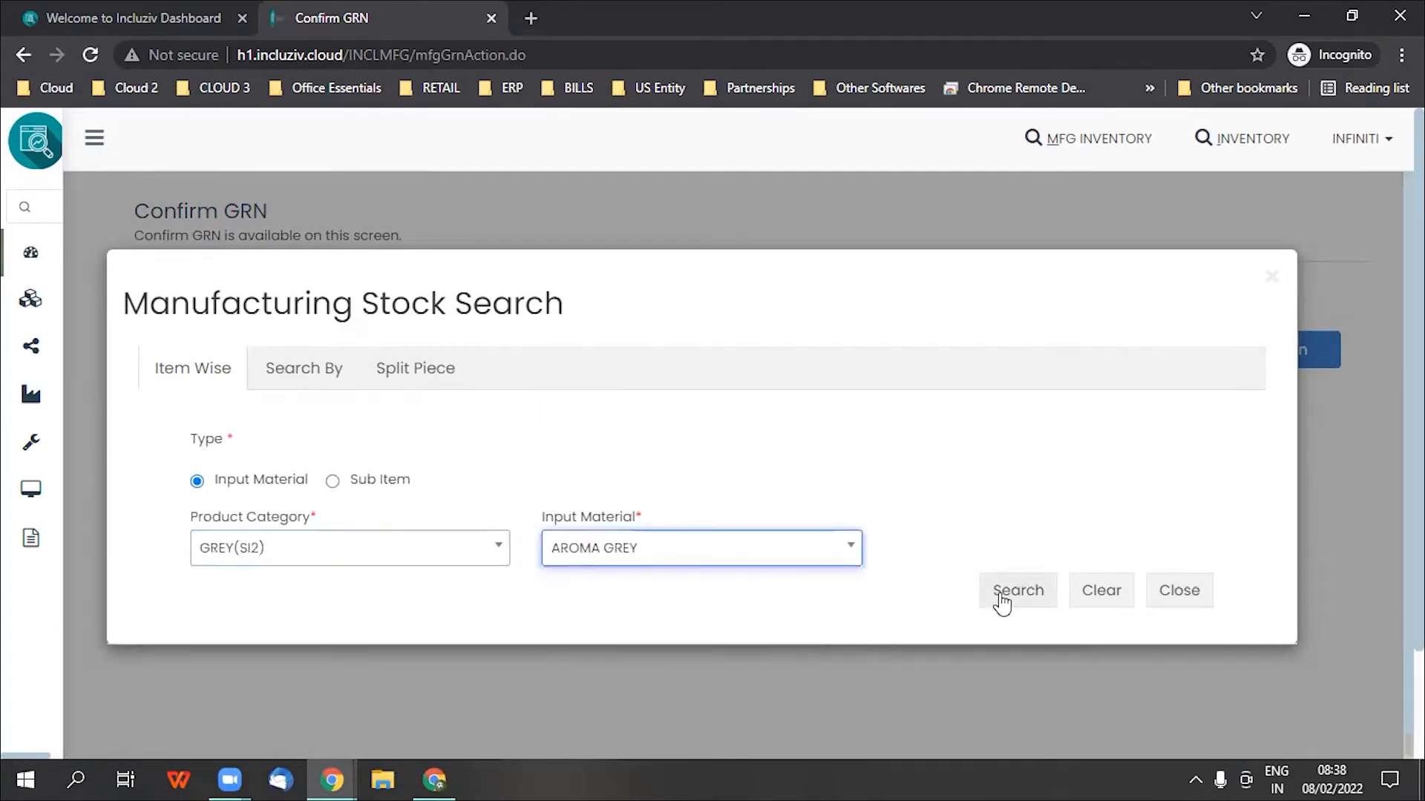
click(1002, 594)
scroll(658, 483, down, 10)
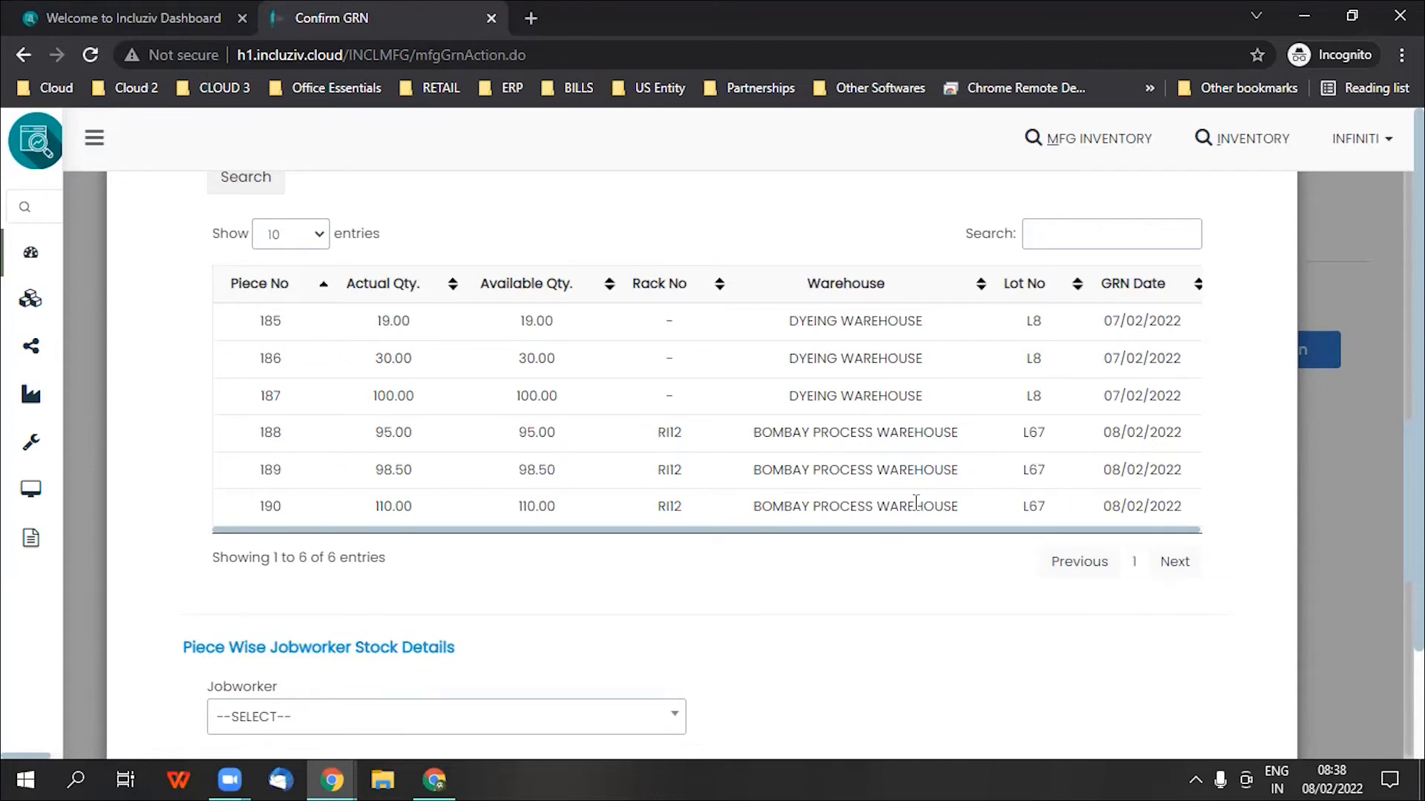
scroll(916, 503, up, 5)
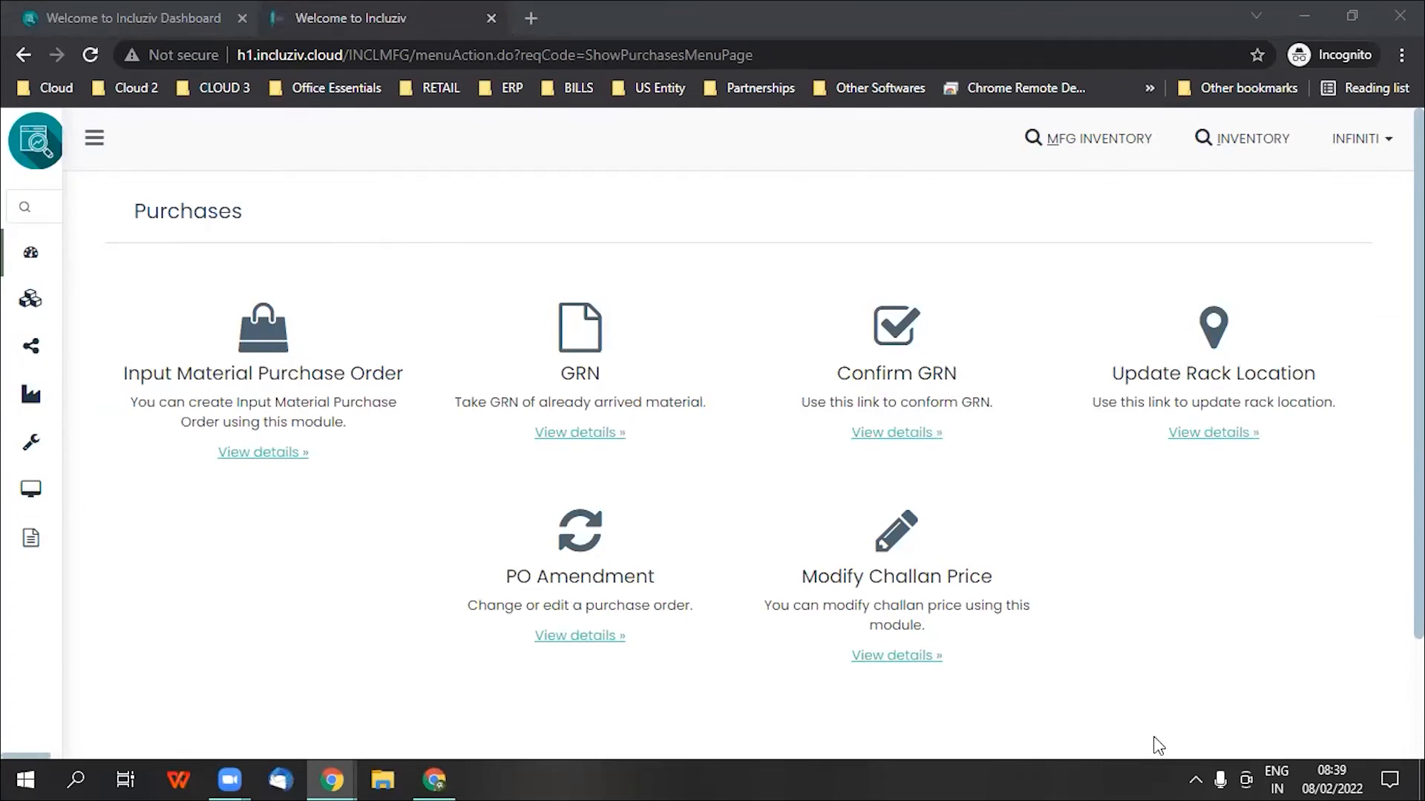
Update the rack location of input material piece 188 to NR89
click(1200, 443)
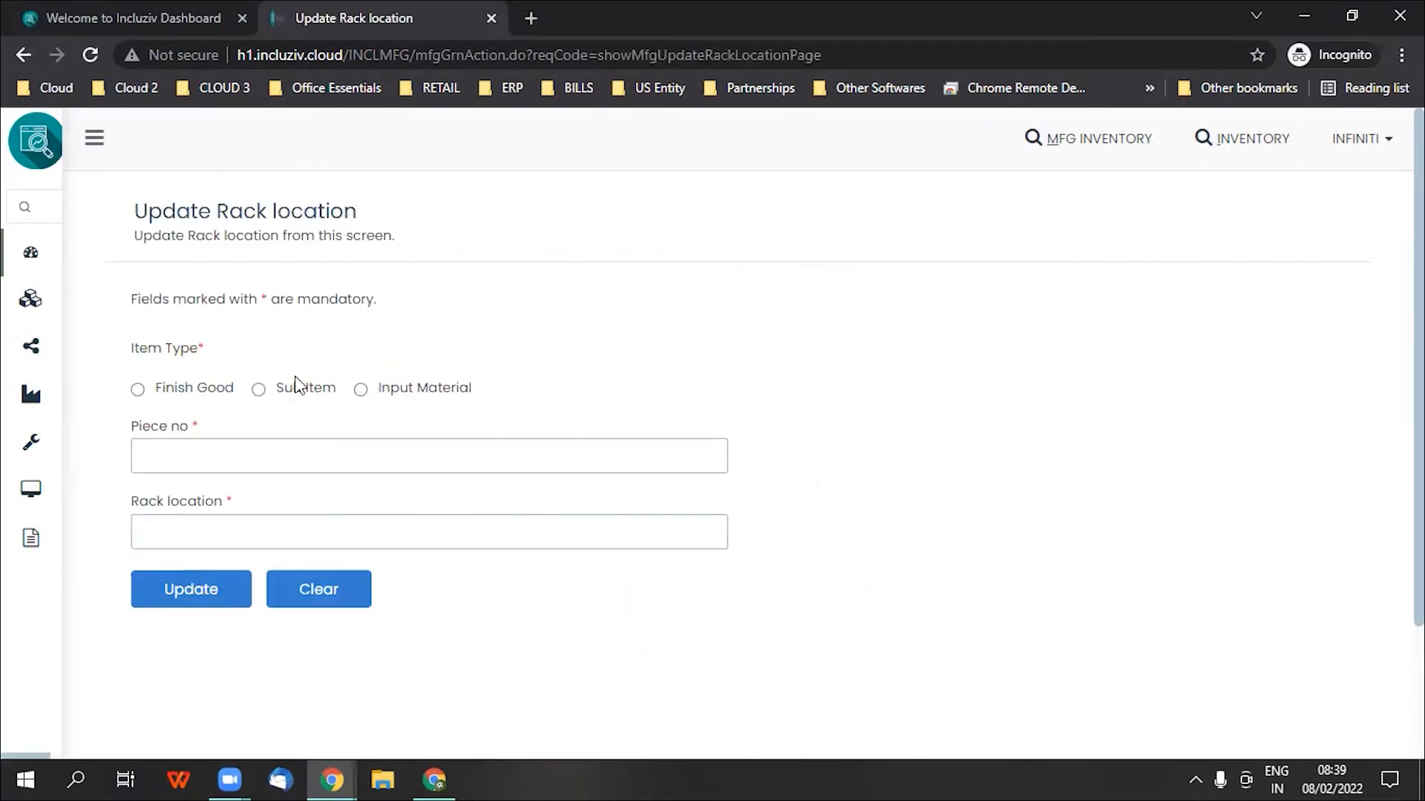
click(362, 390)
click(227, 454)
text(188)
click(189, 530)
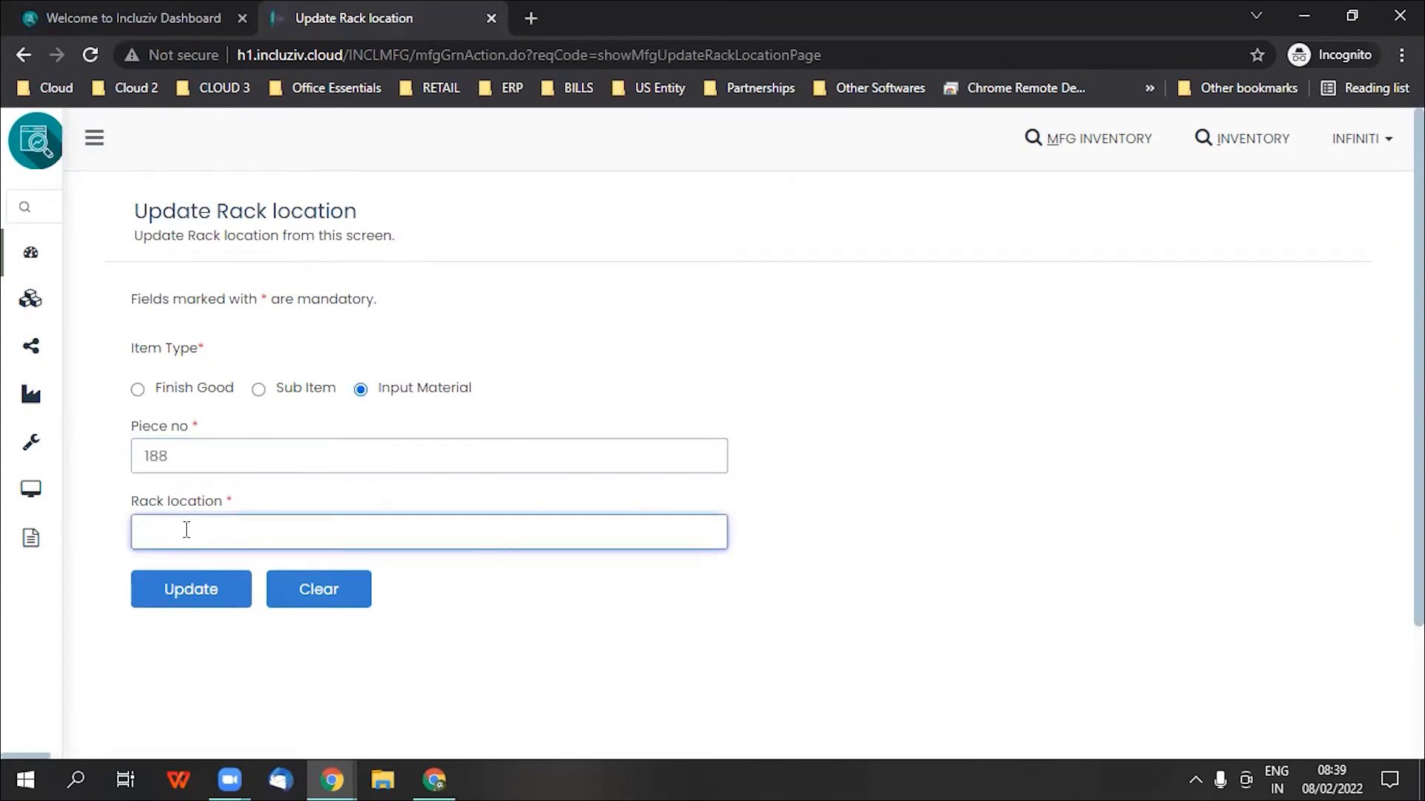
text(NR89)
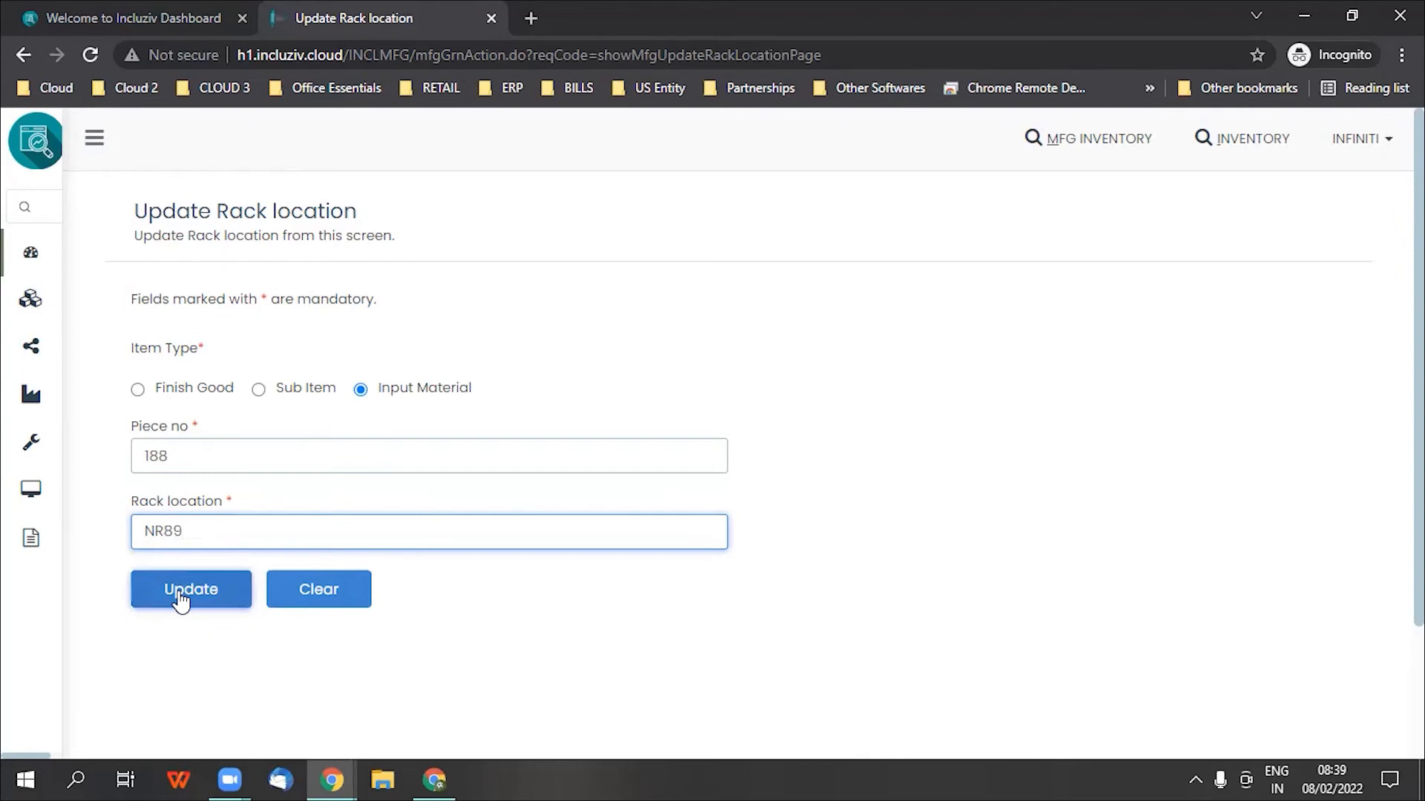
click(180, 603)
Search the manufacturing stock for AROMA GREY in category GREY(SI2) again and check the rack number of piece 188
click(1068, 158)
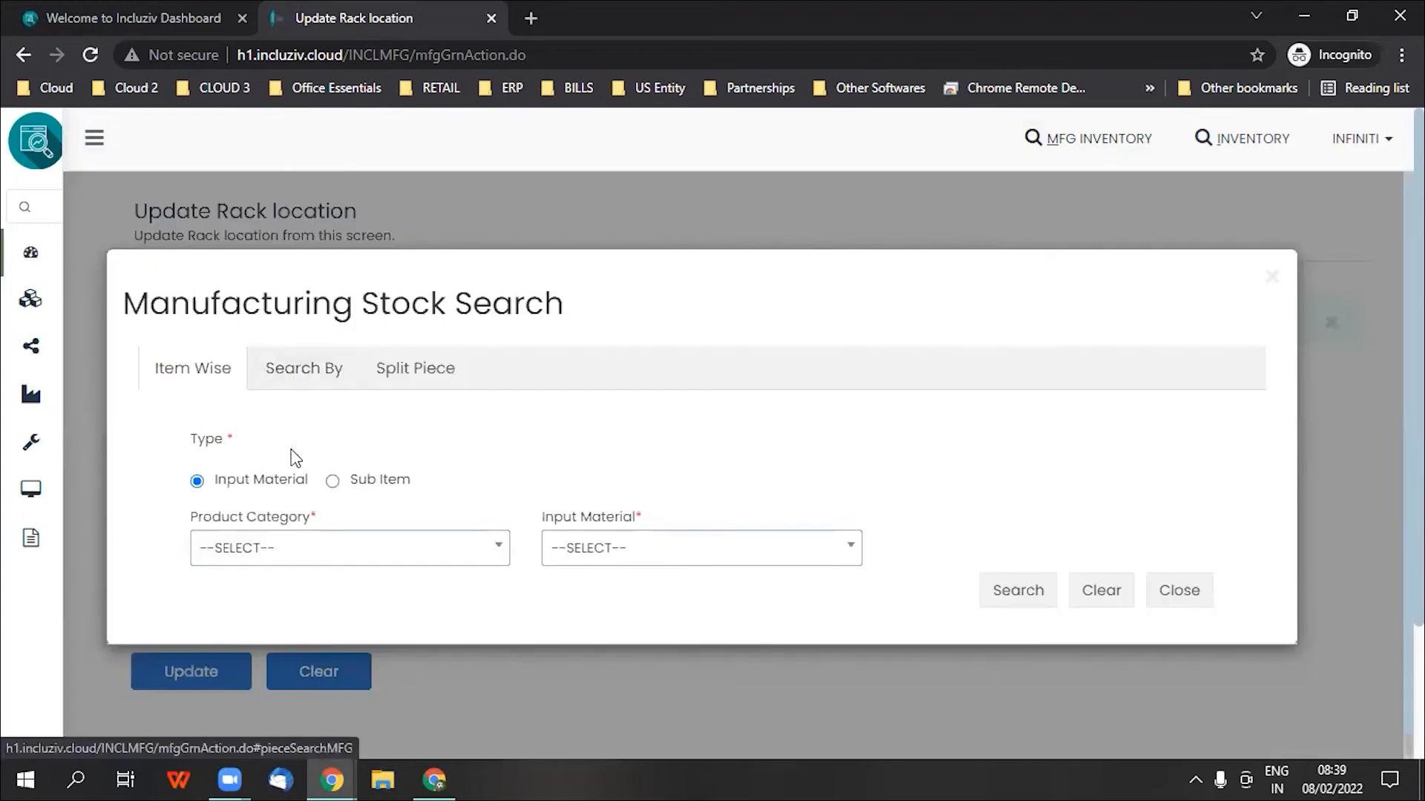
click(295, 549)
text(GRE)
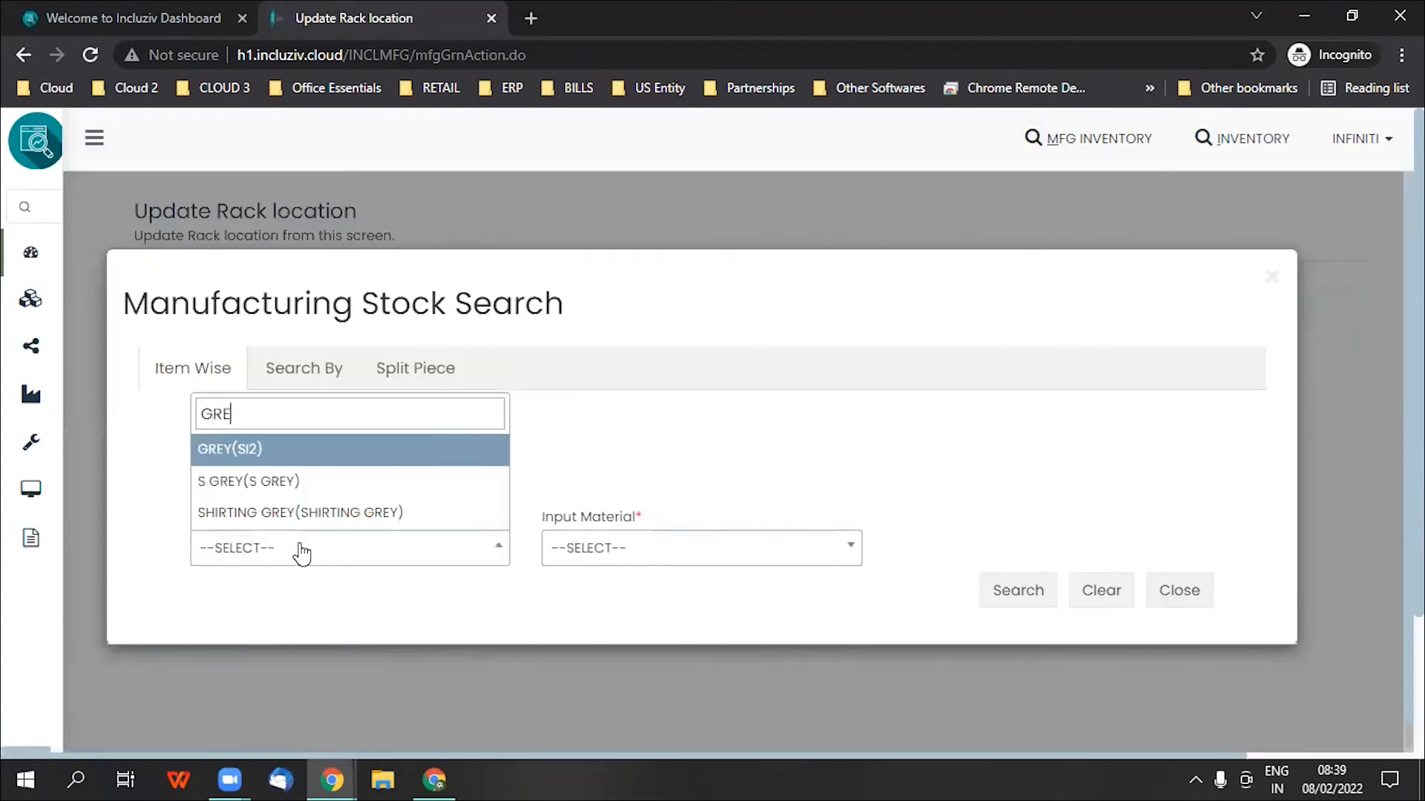
key(Return)
click(581, 556)
click(668, 624)
click(1018, 590)
scroll(776, 512, down, 10)
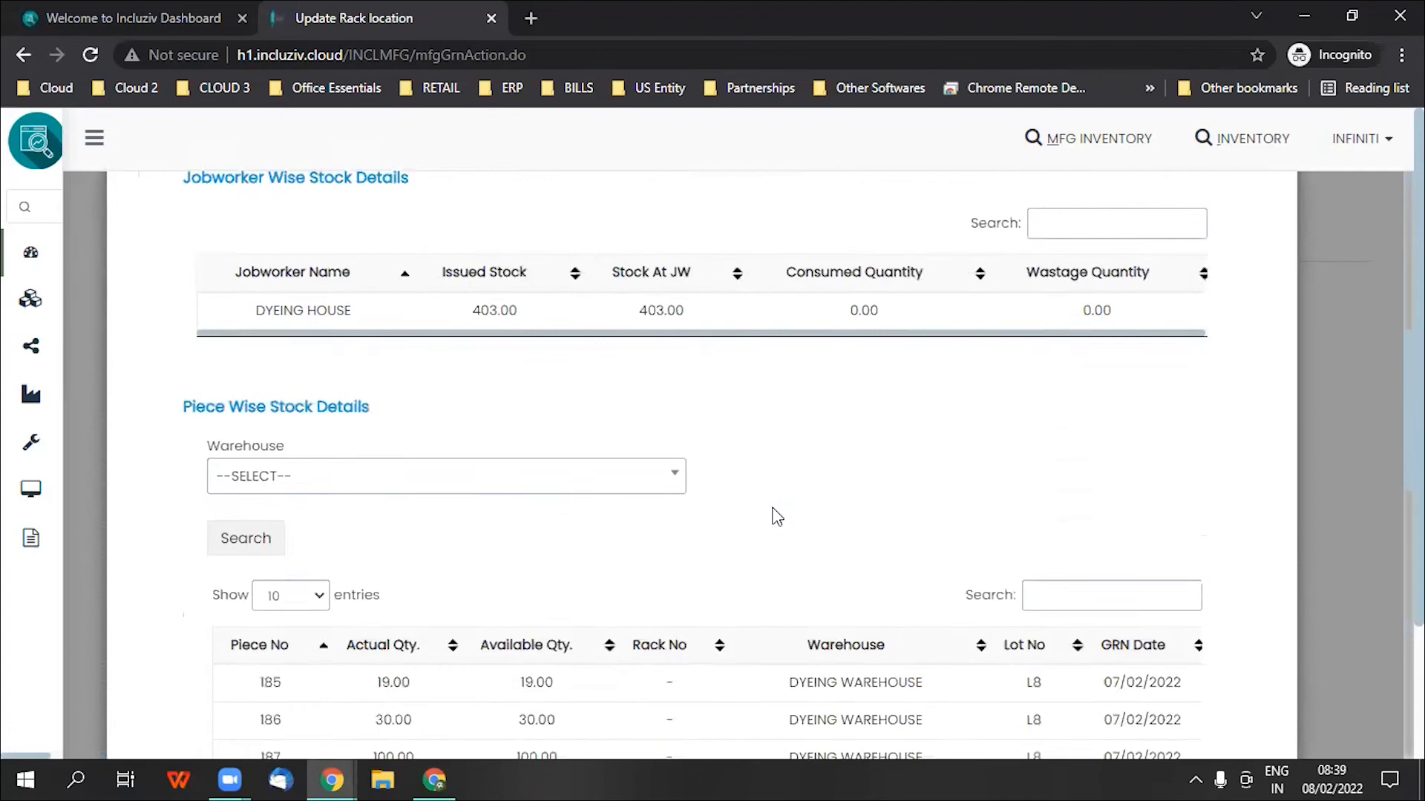
scroll(777, 516, down, 3)
drag(638, 539, 688, 535)
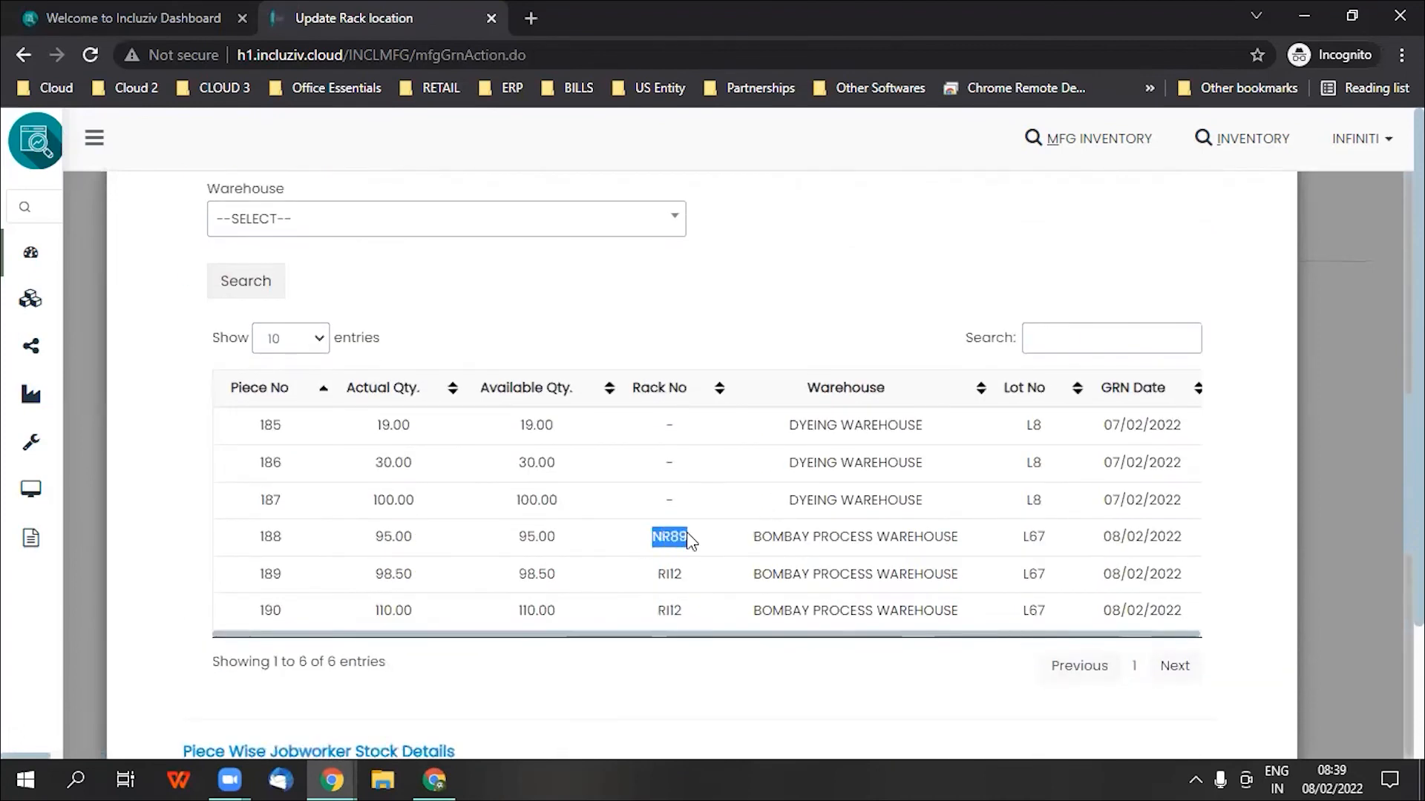
click(704, 572)
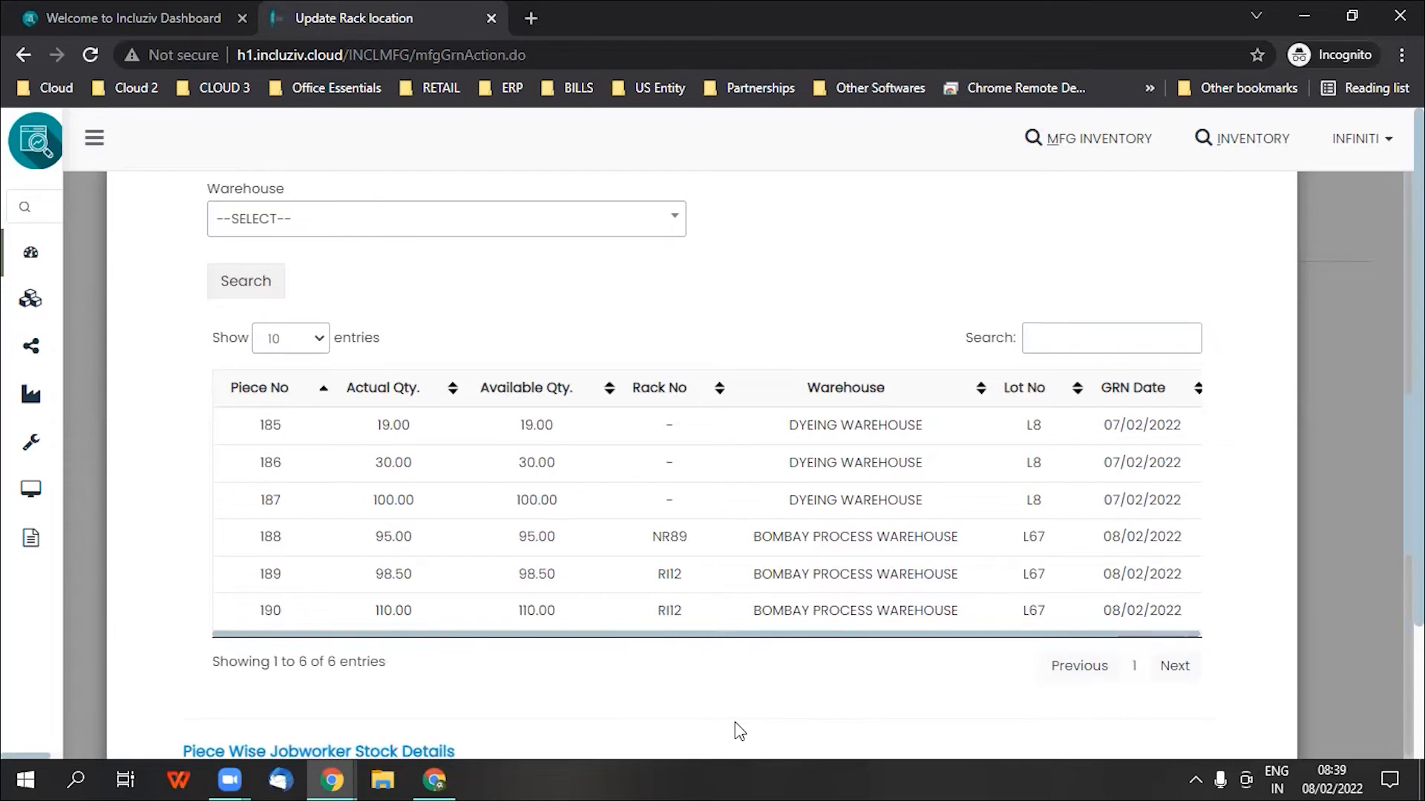
Open the purchase order amendment and load PO No 17 of vendor DODIA SYNTHETICS
key(alt+Left)
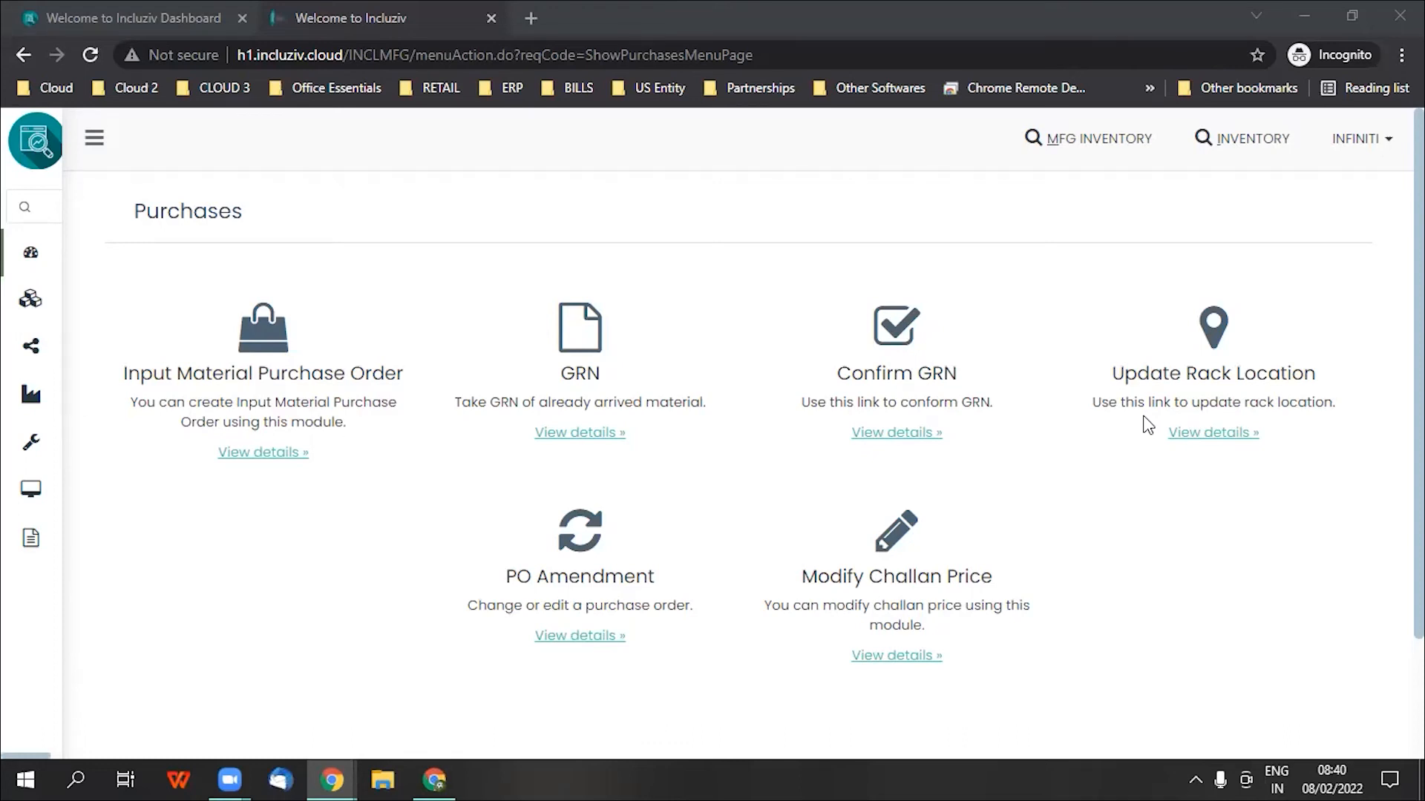
click(583, 638)
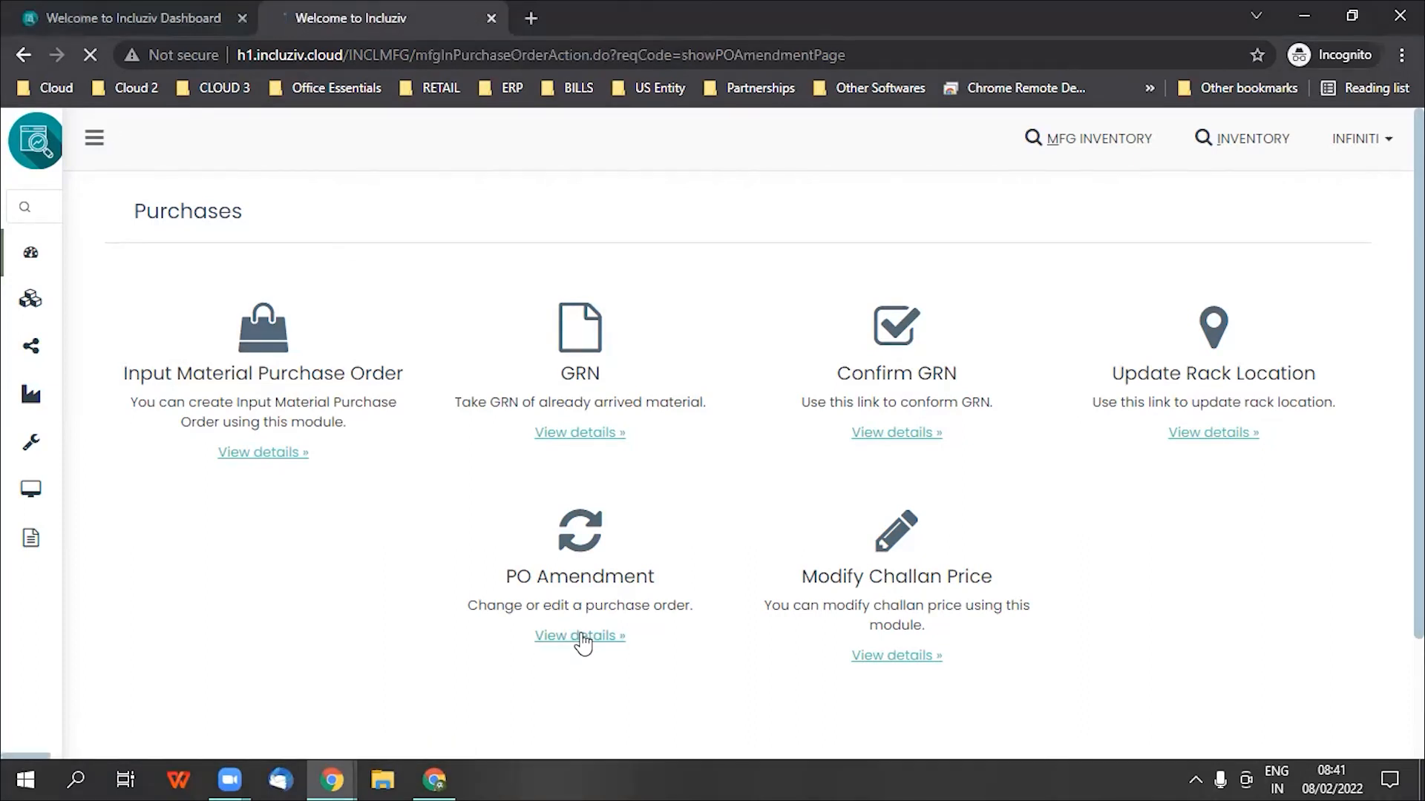
click(472, 382)
text(DO)
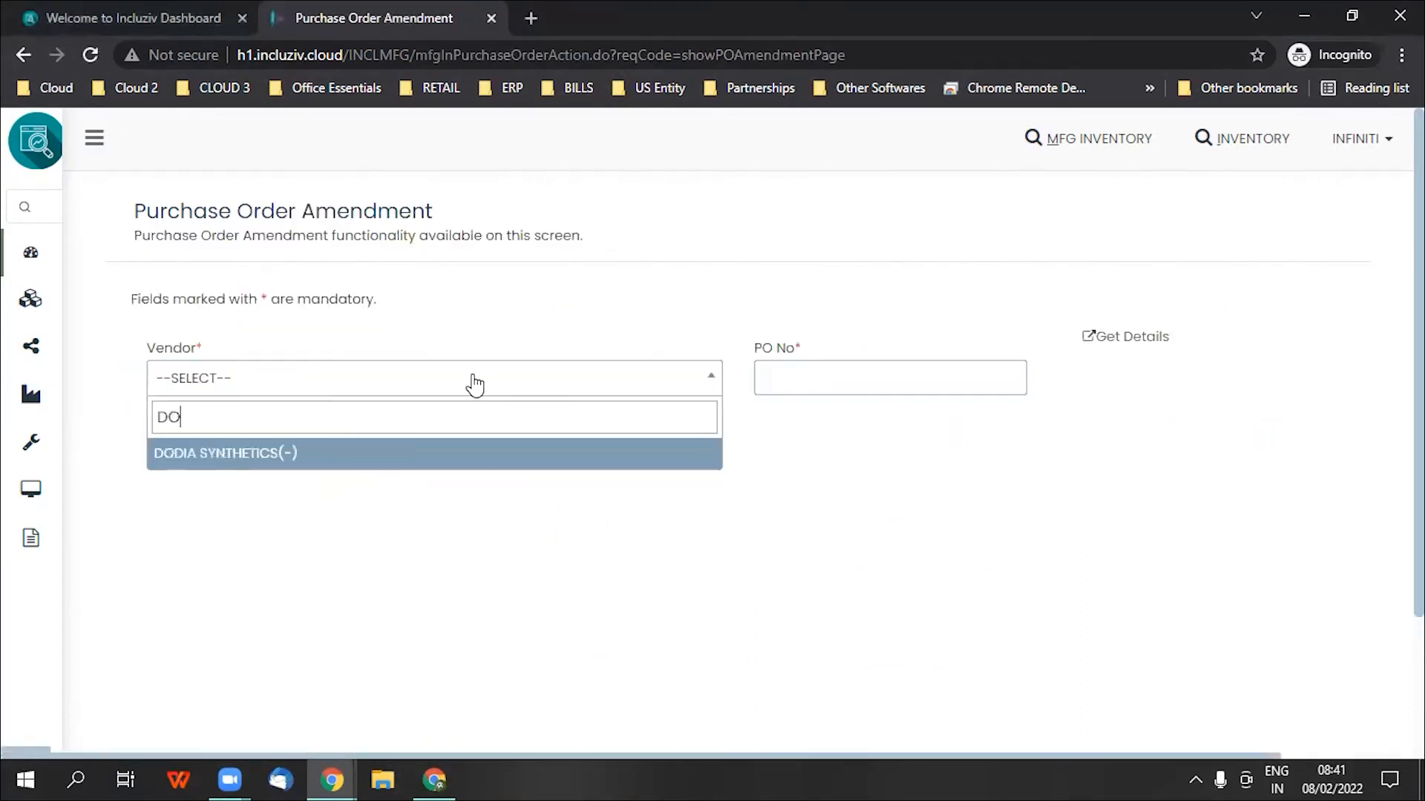
key(Return)
click(787, 367)
text(17)
click(209, 437)
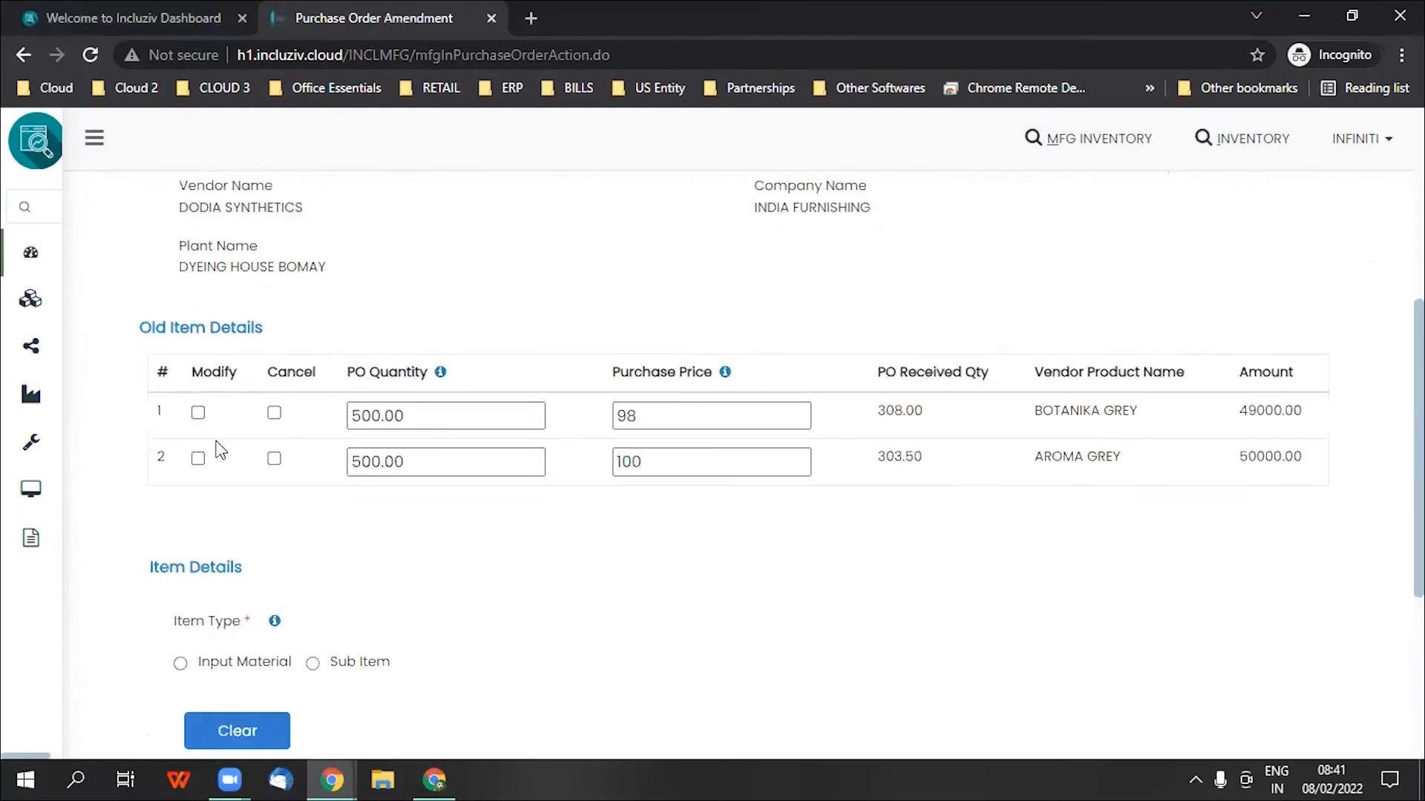
Mark the BOTANIKA GREY item for modification and choose Input Material as the item type for an additional item
click(197, 412)
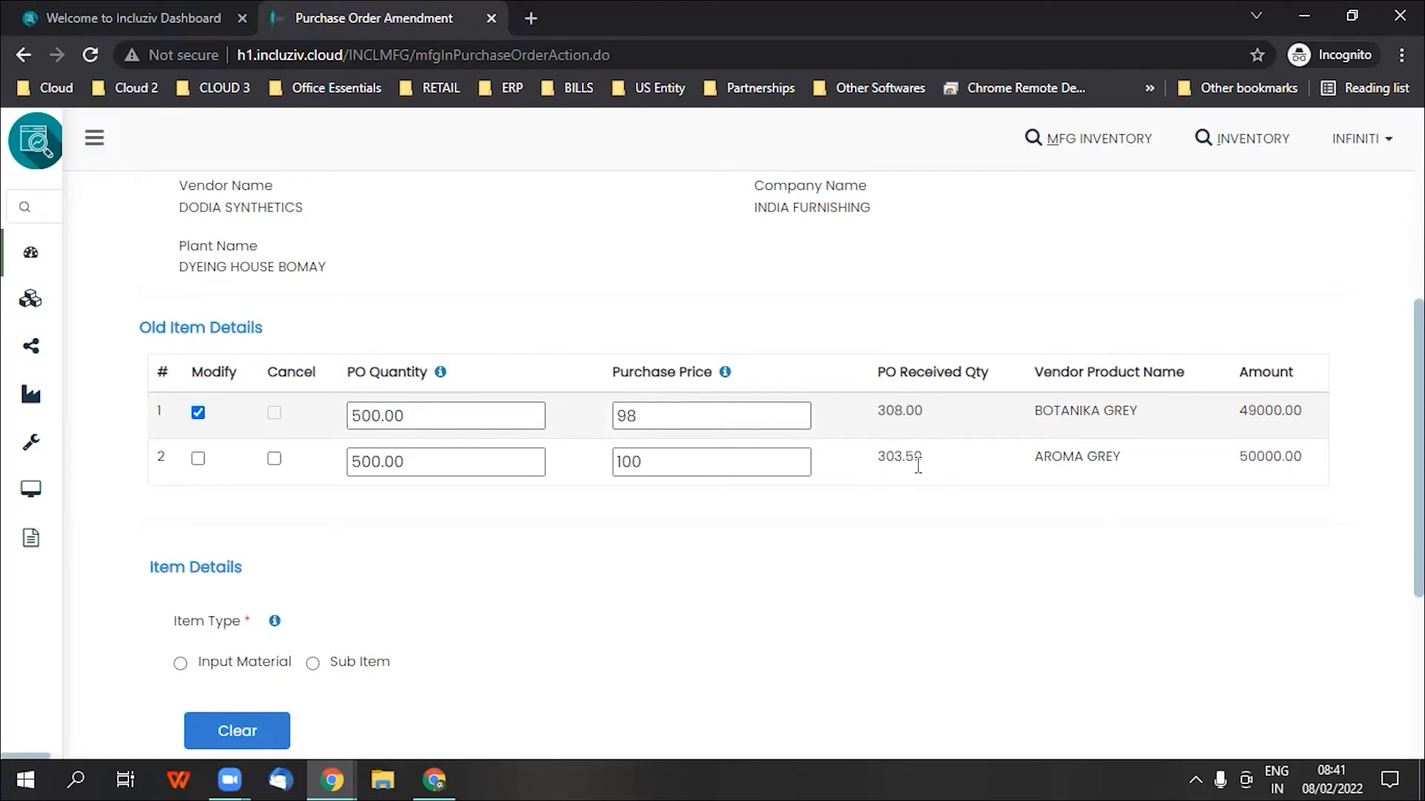
scroll(918, 465, down, 4)
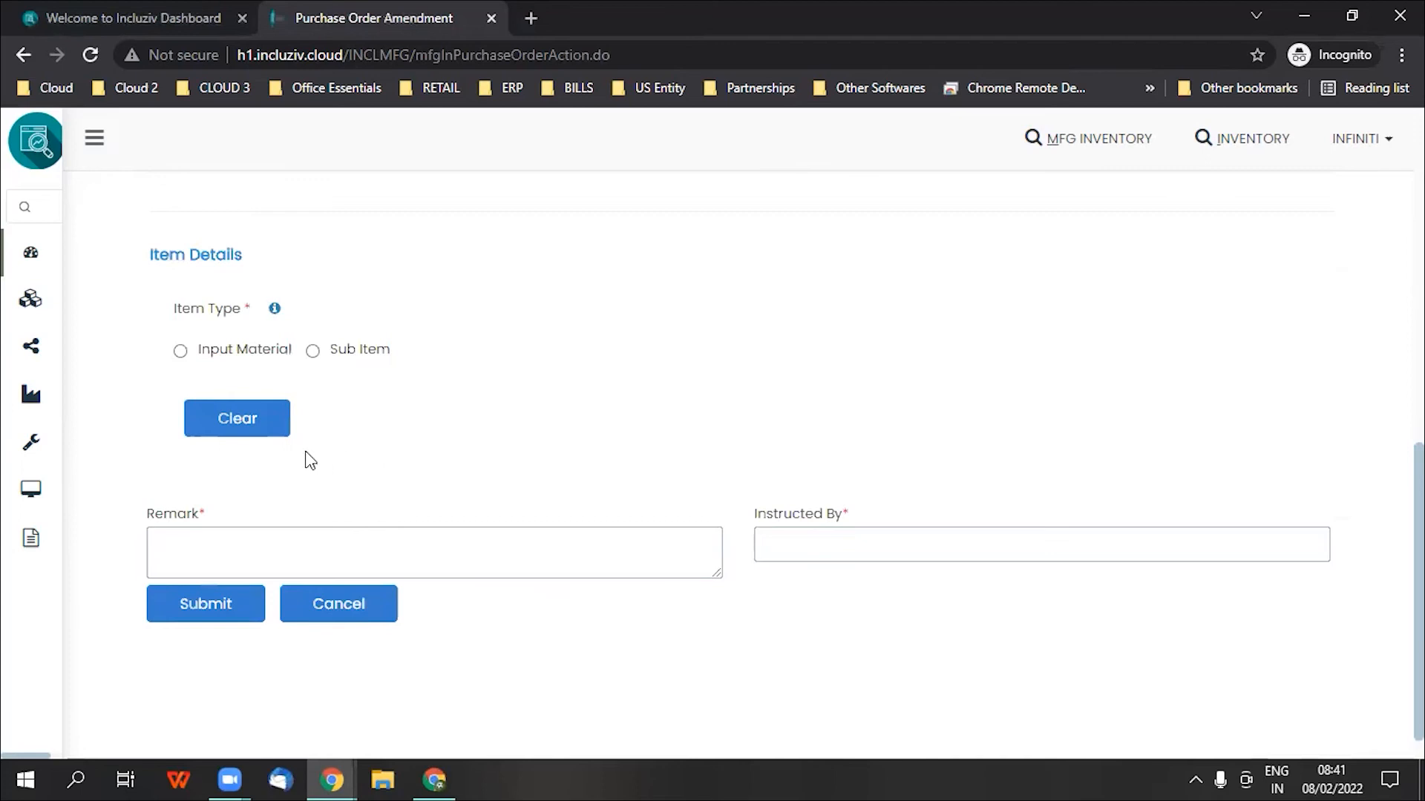
click(180, 351)
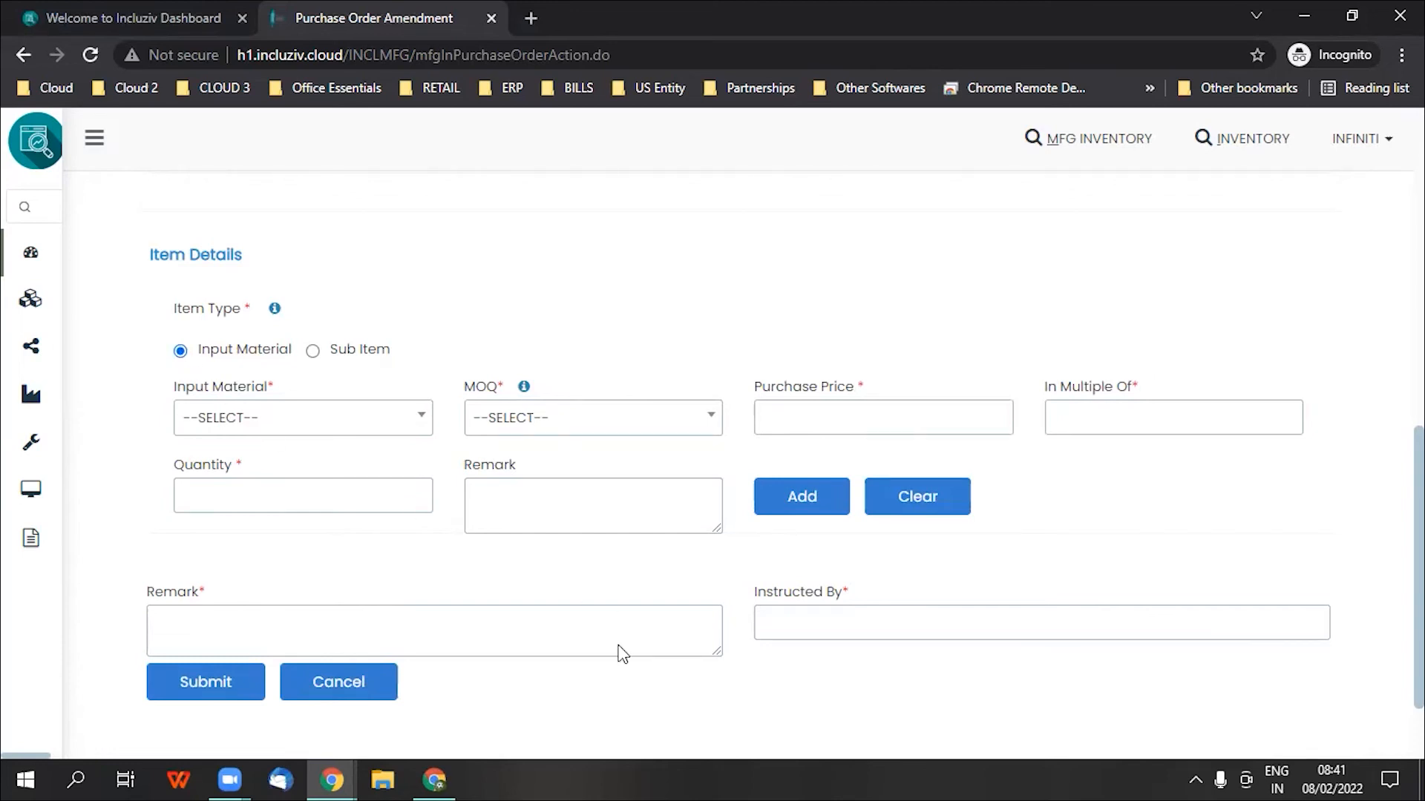
scroll(622, 653, up, 4)
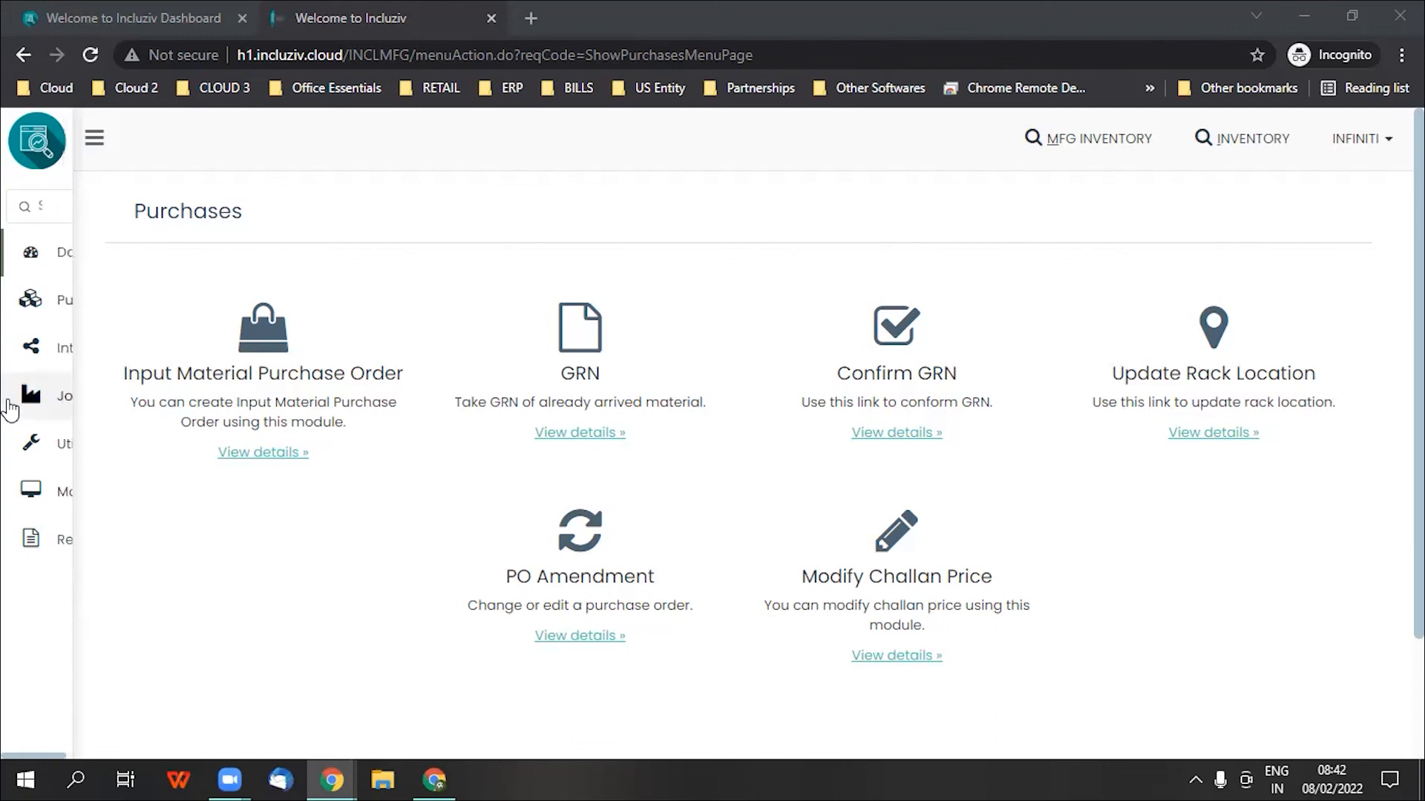
Open Error Stock Removal and show the Purchase Order GRN details for vendor DODIA SYNTHETICS and challan C17
click(37, 449)
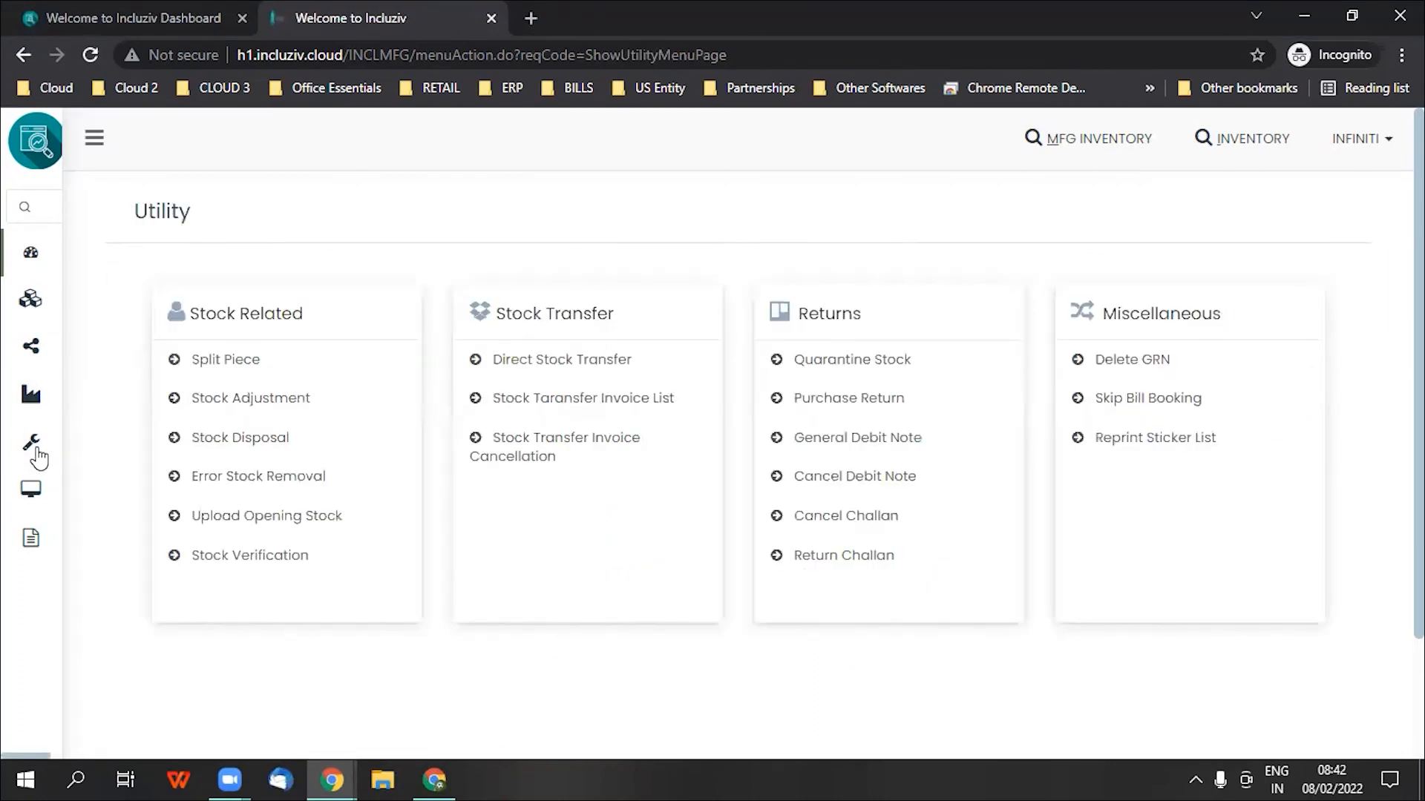
click(291, 486)
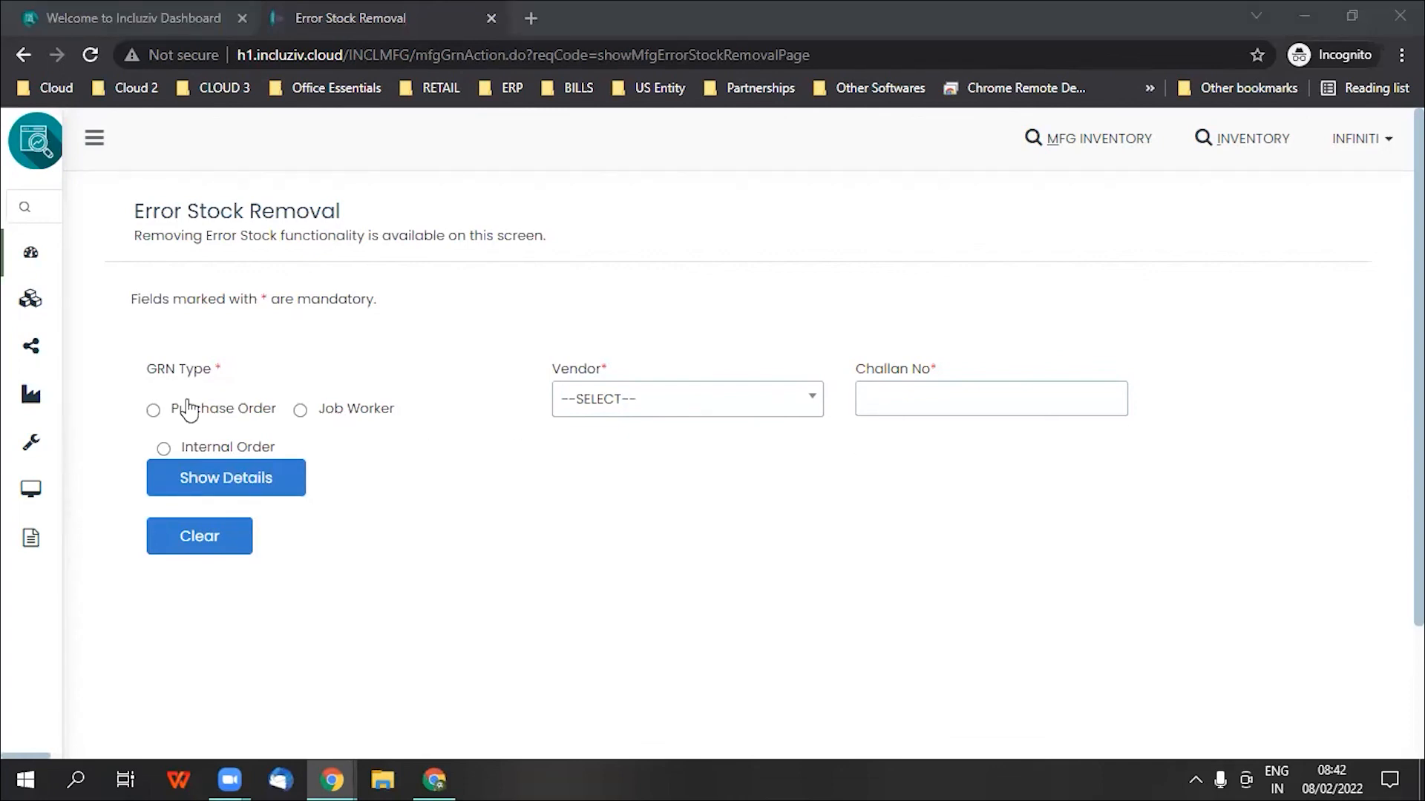
click(153, 409)
click(585, 402)
text(d)
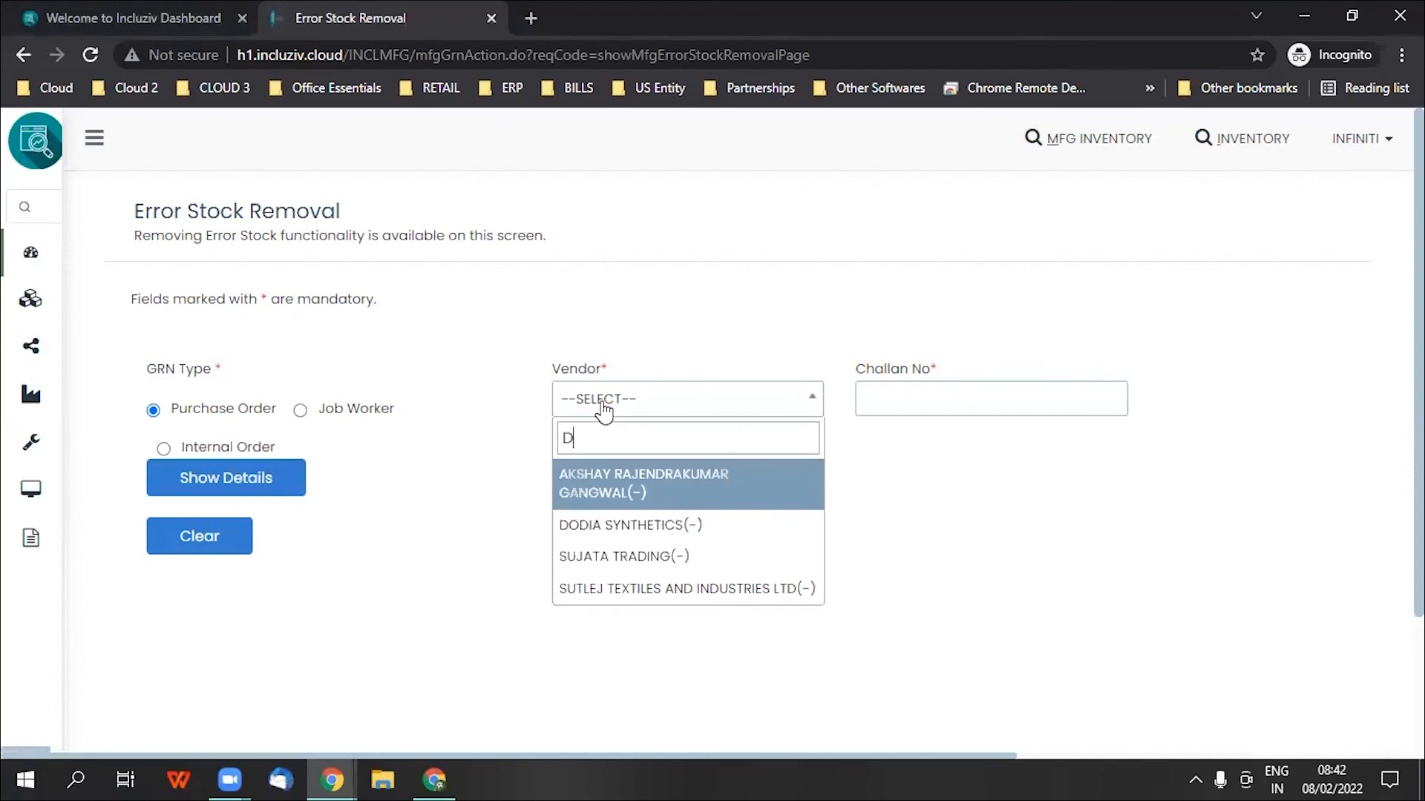
key(Down)
key(Return)
click(943, 396)
text(C17)
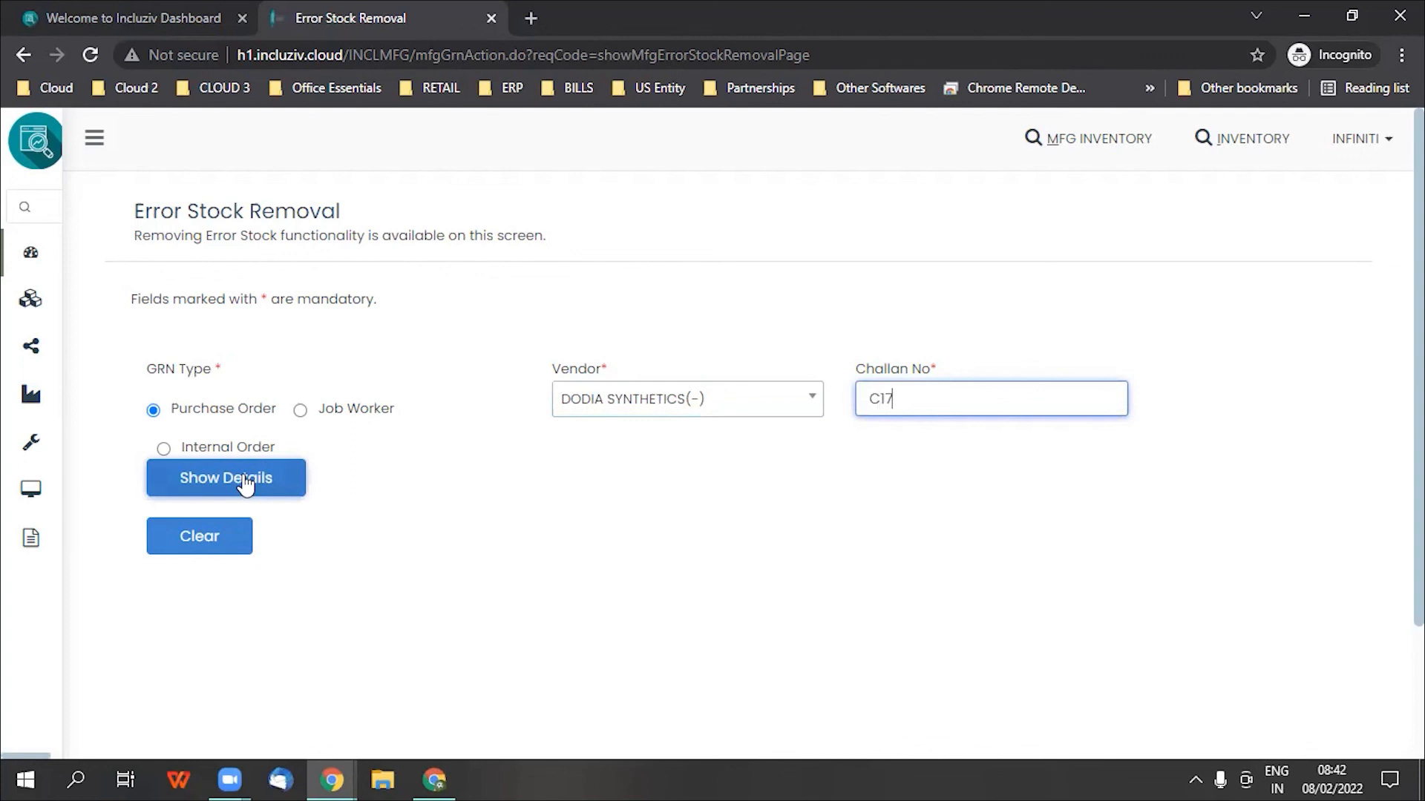
click(244, 481)
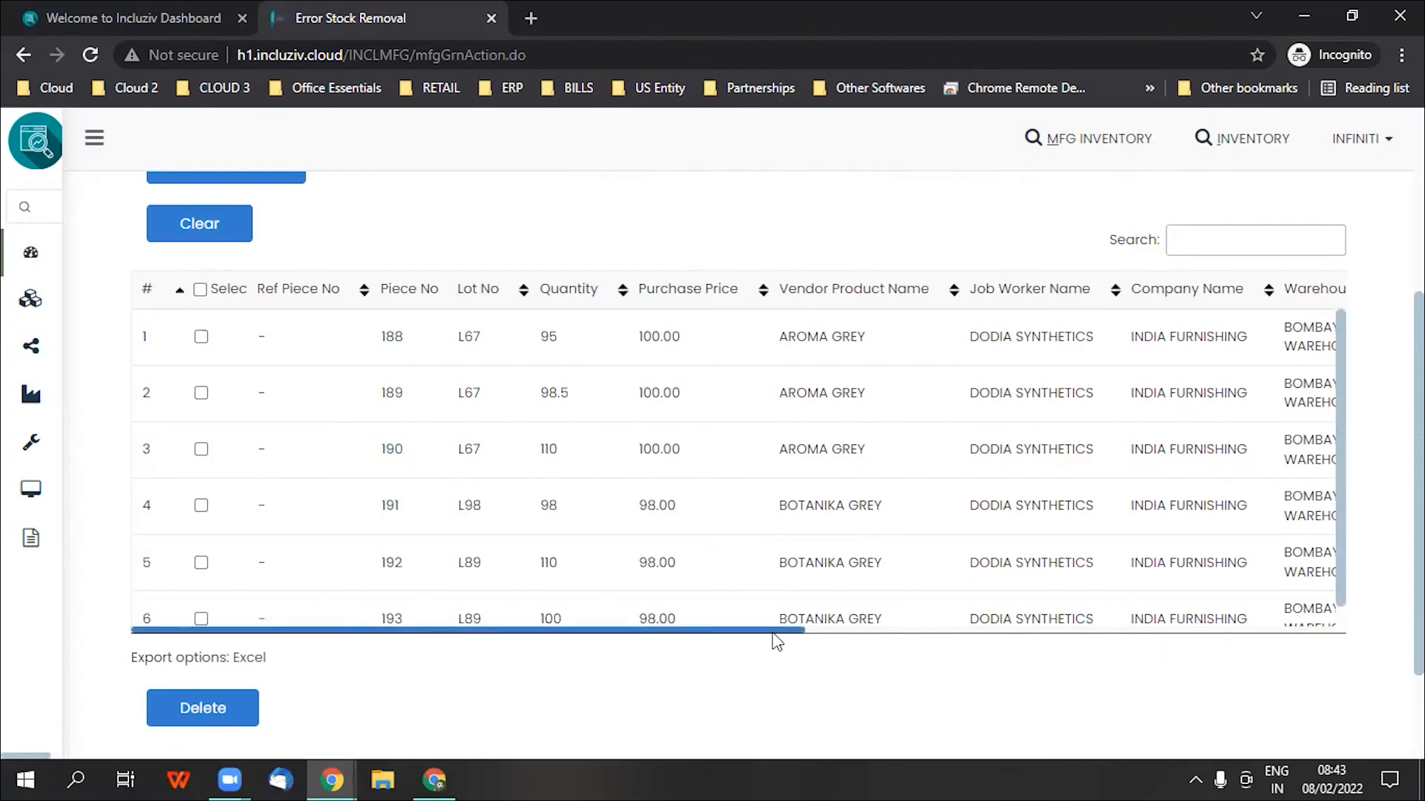
Review the listed piece details and delete AROMA GREY piece 188 from the GRN
drag(772, 639, 1203, 662)
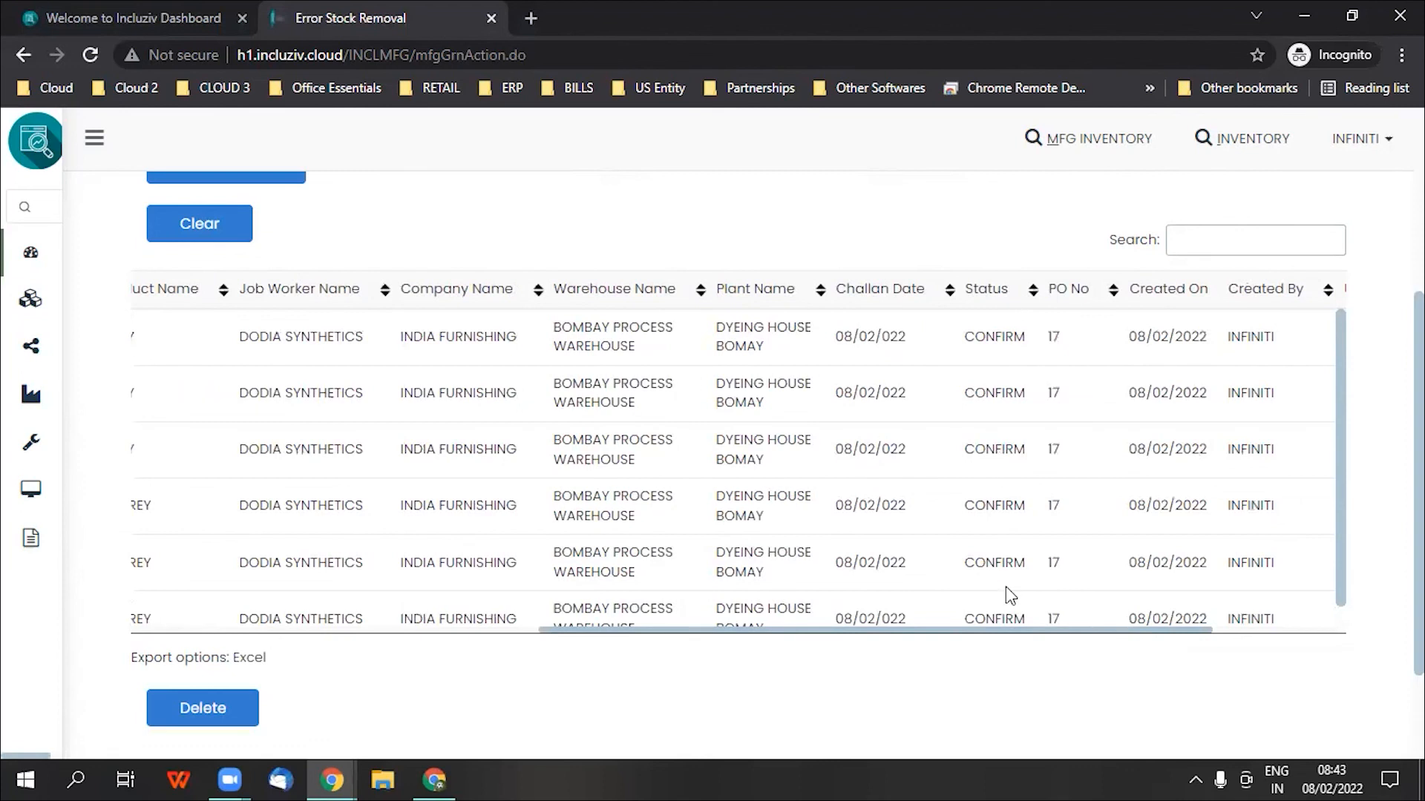
drag(1011, 631, 312, 475)
click(201, 336)
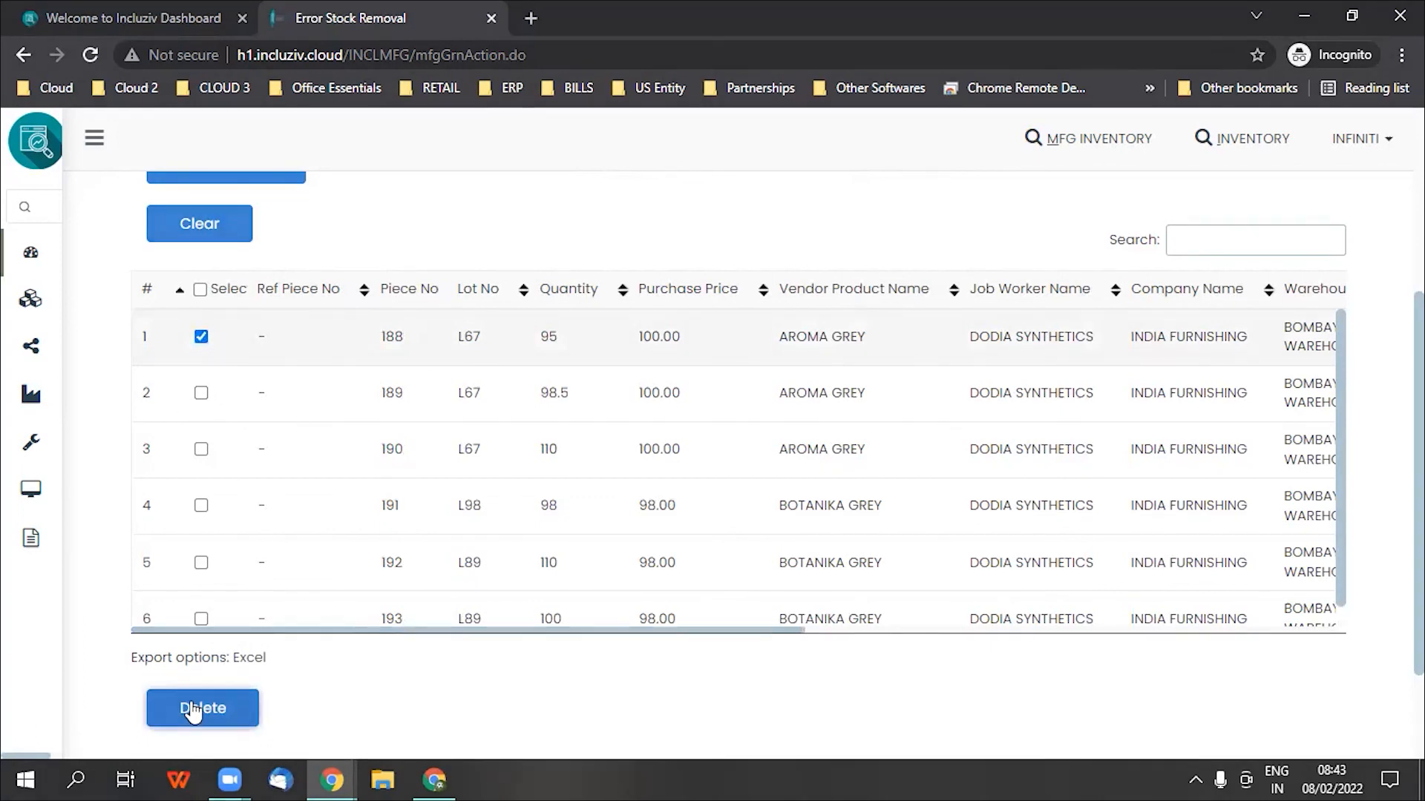
click(192, 709)
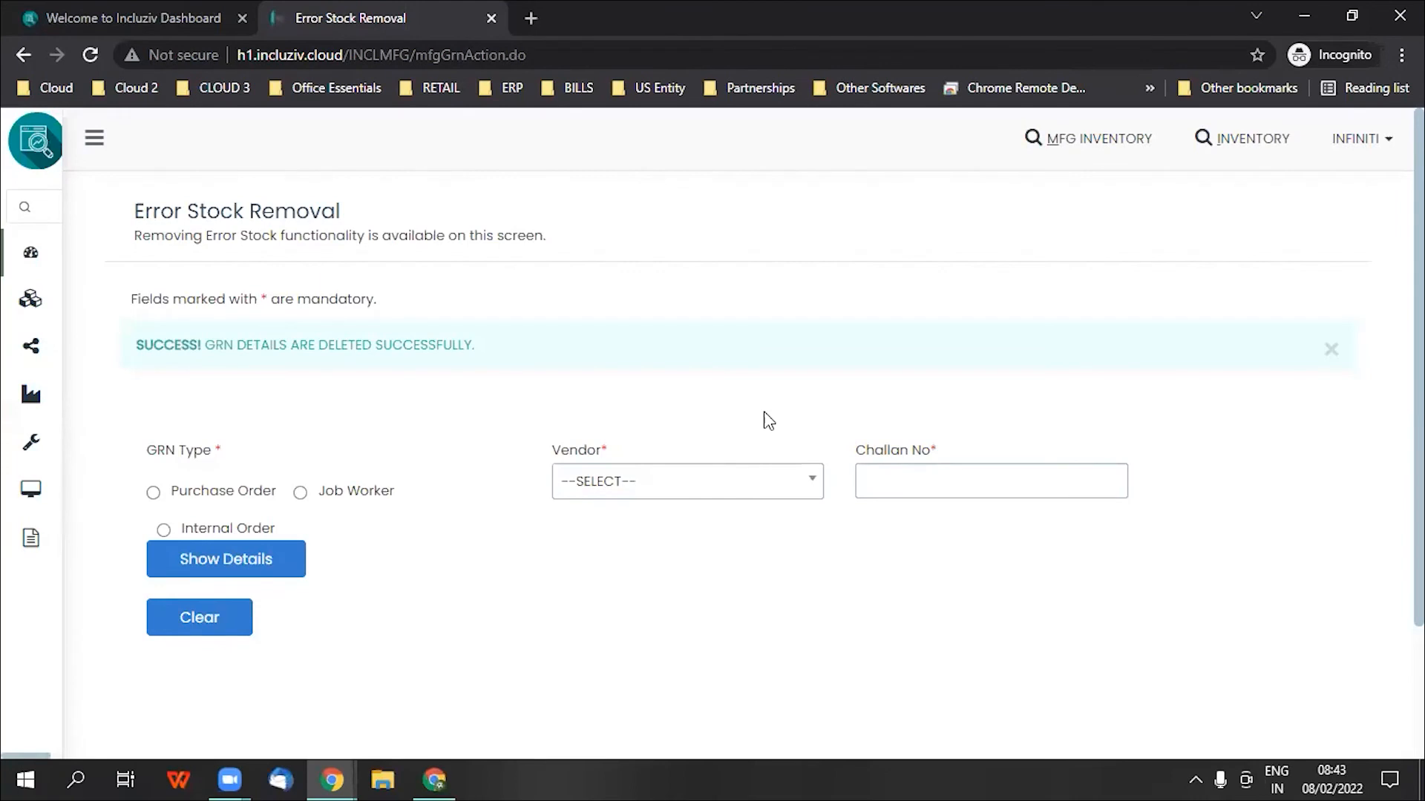